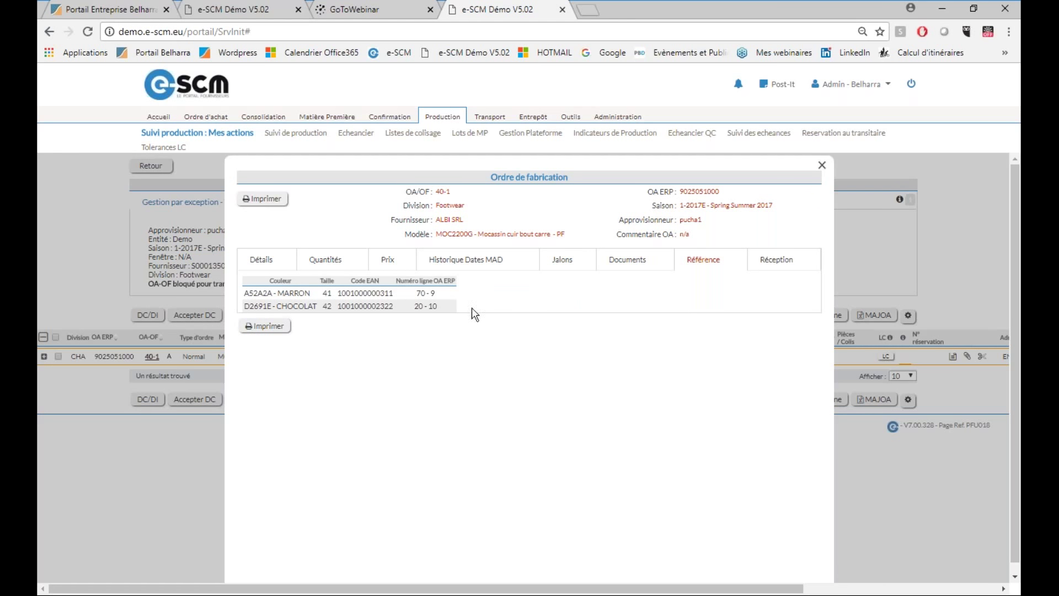
Step: Check the reception quantities per colour and size in the MOC2200G manufacturing order's details, and close the details
left_click(786, 263)
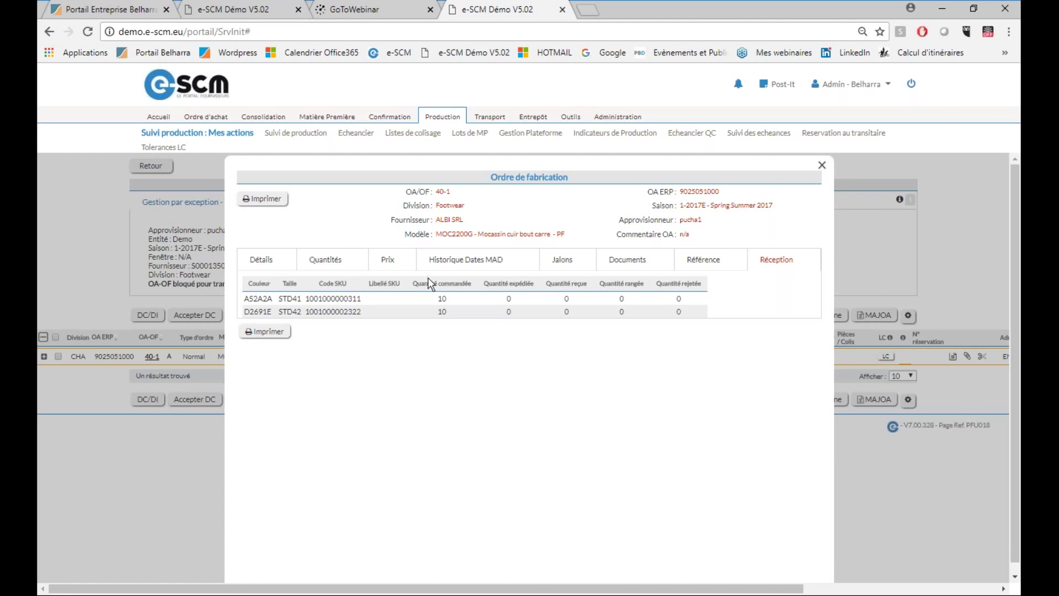
left_click(821, 165)
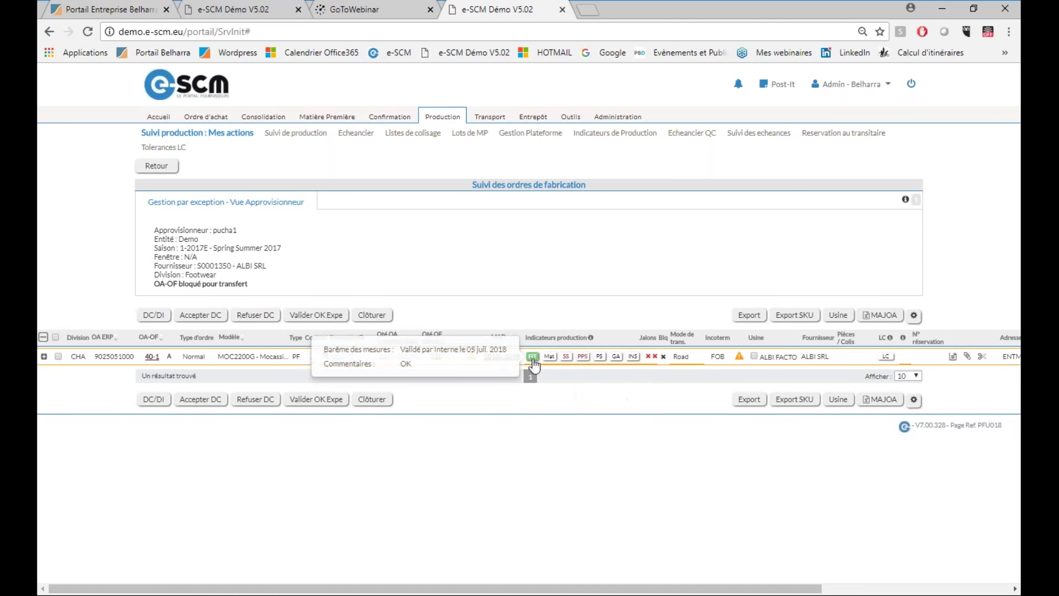
Step: Validate the order's Size Set production indicator with control body "ctl interne" and comment "ok"
left_click(566, 356)
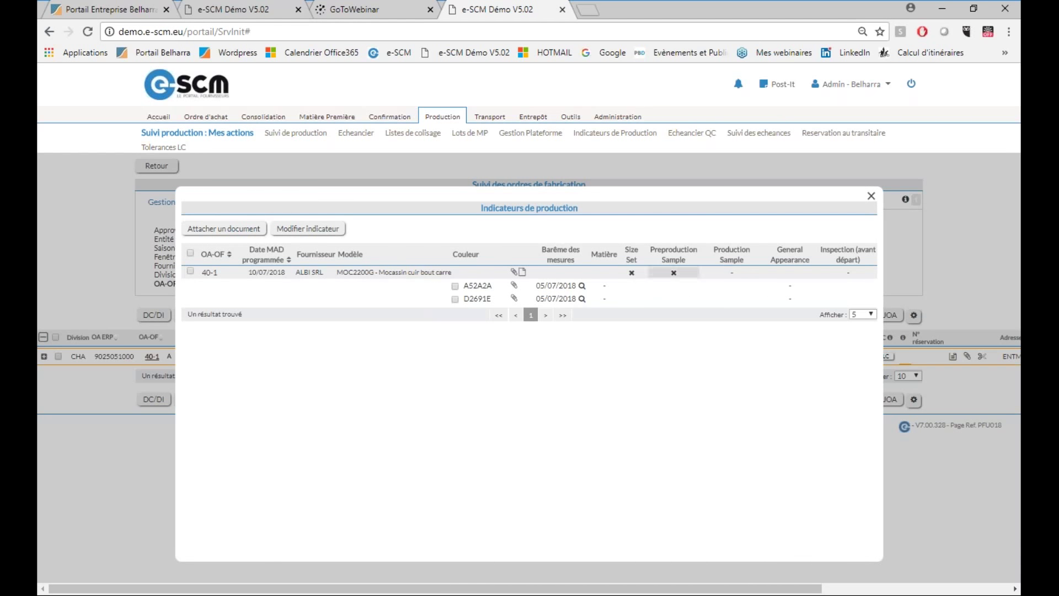
left_click(632, 273)
left_click(538, 358)
type("c")
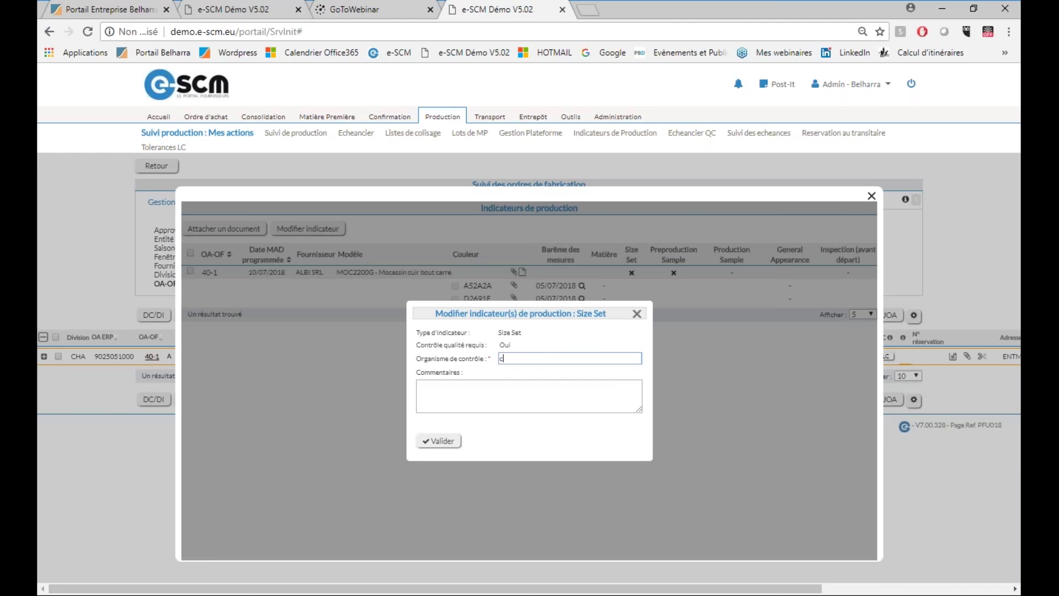
type("tl interne")
left_click(487, 397)
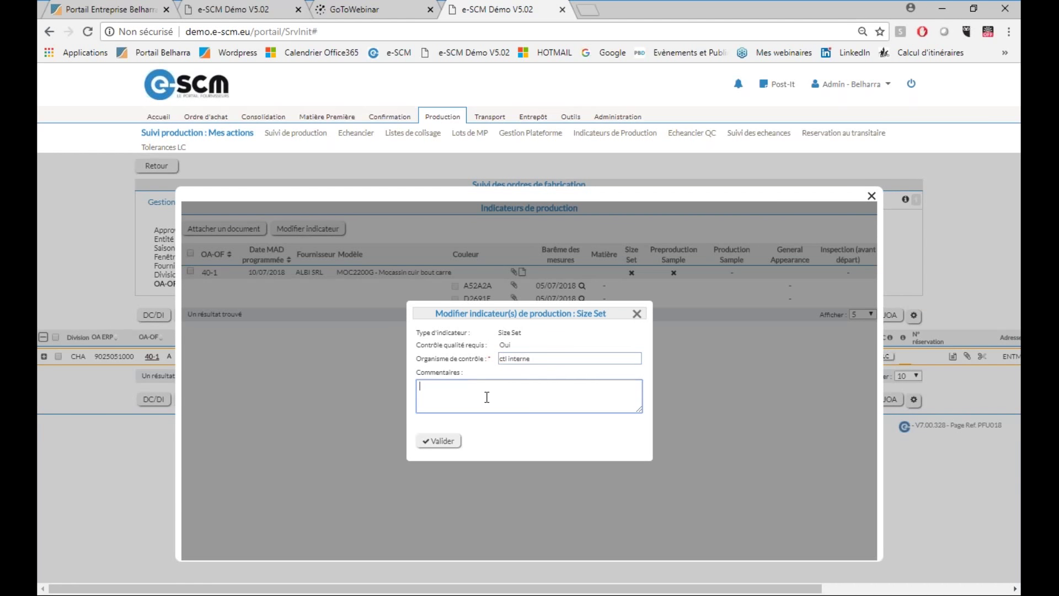
type("ok")
left_click(448, 442)
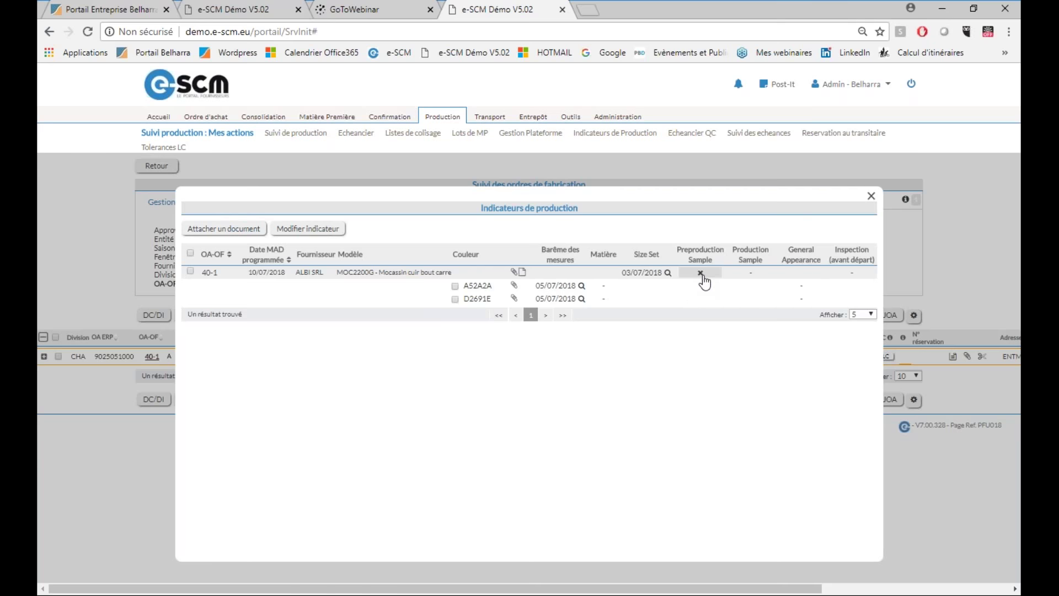
Step: Validate the Preproduction Sample indicator with control body "externe" and comment "Sans réserve", and close the production indicators
left_click(700, 273)
left_click(561, 361)
type("externe")
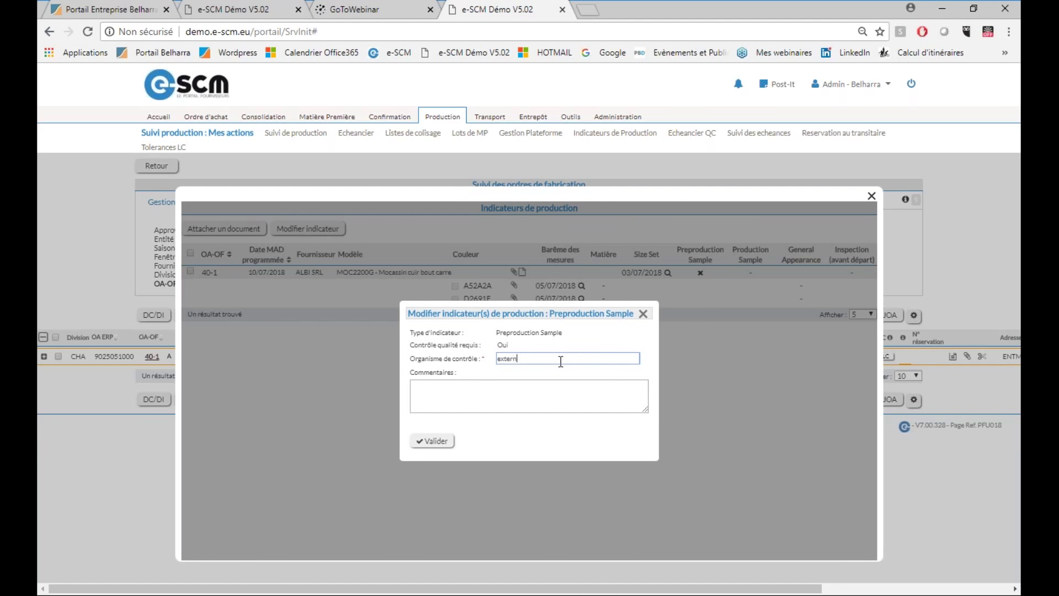
left_click(531, 402)
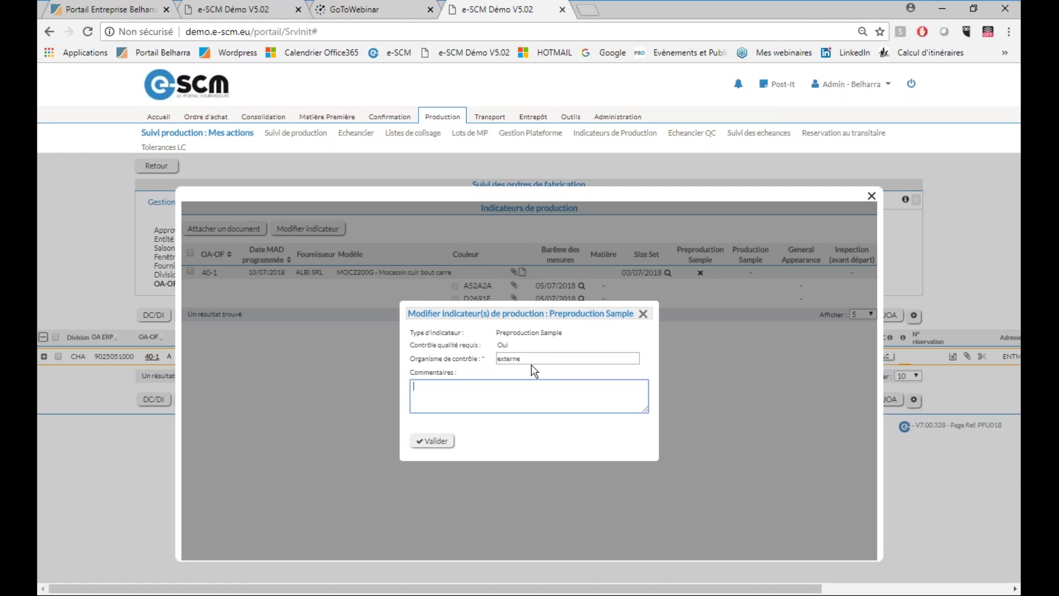
type("Sans réserve")
left_click(431, 442)
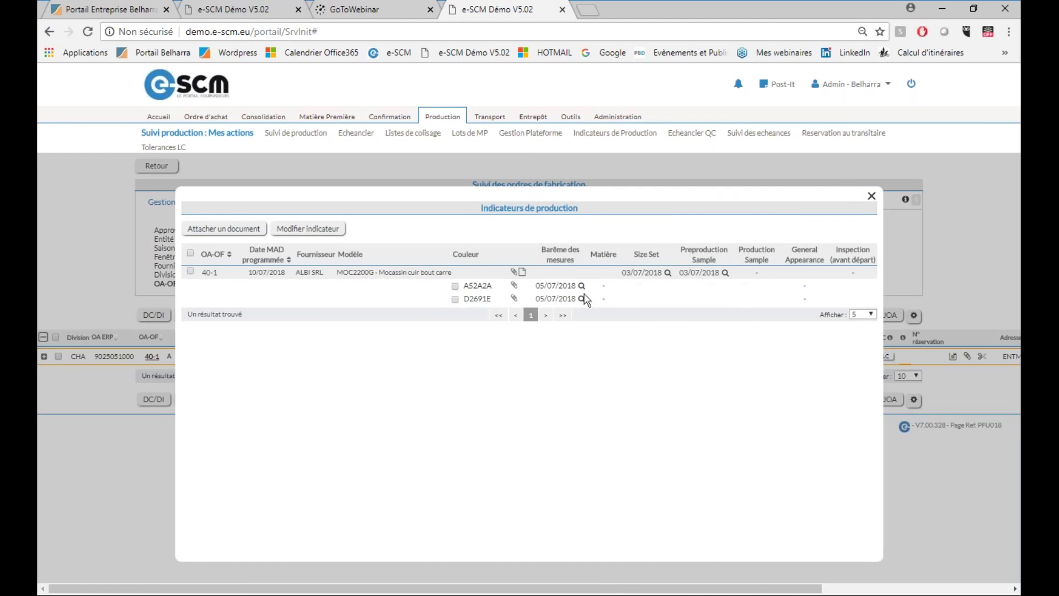
left_click(871, 196)
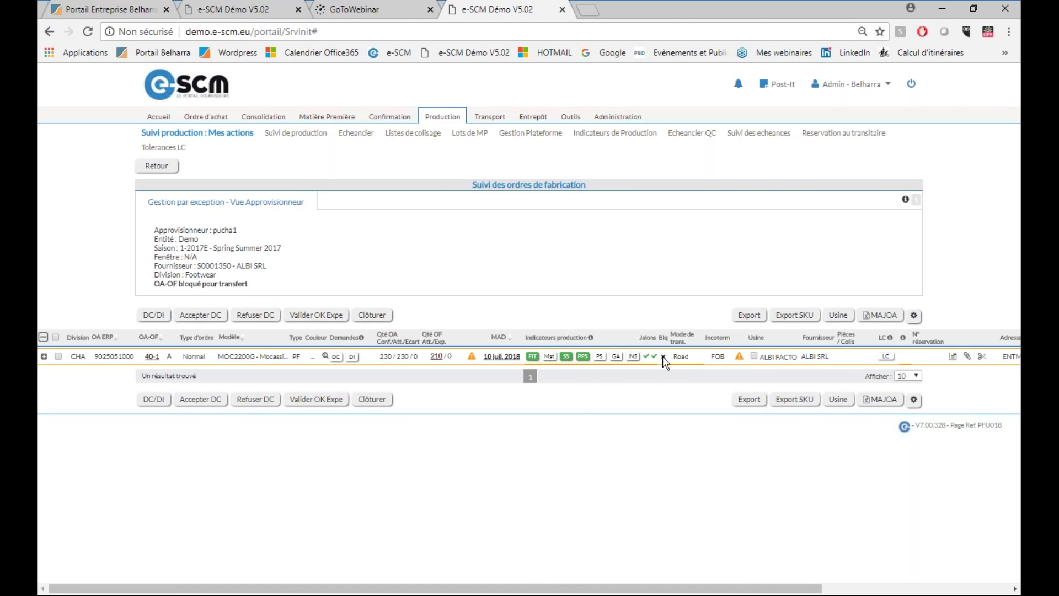
Step: Open the order's packing list, validating the produced quantities, and fill its parcel lines automatically
left_click(885, 356)
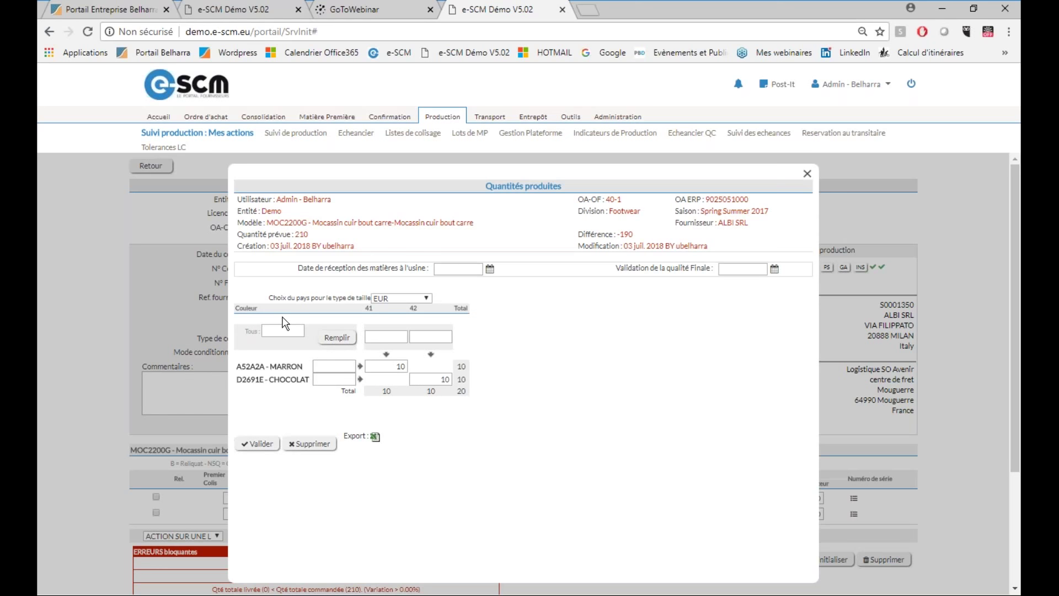
left_click(271, 443)
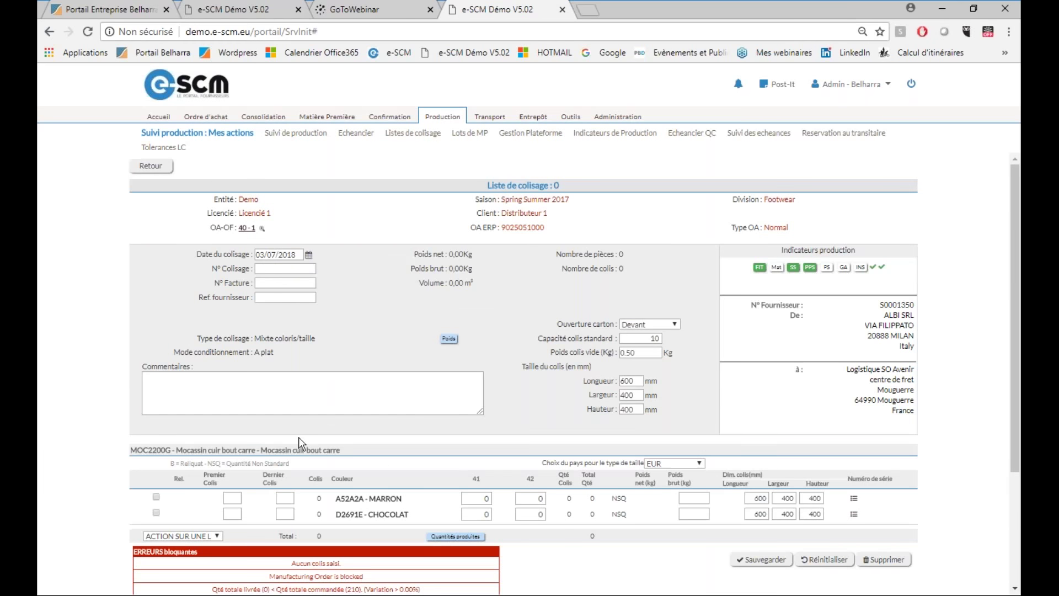
scroll(532, 485, "down", 3)
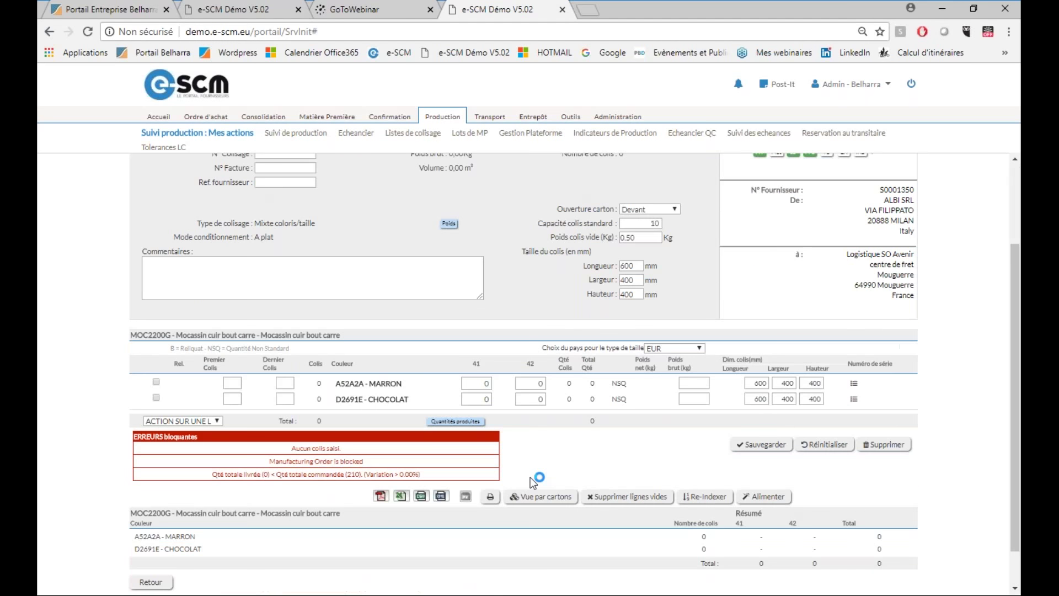
left_click(753, 452)
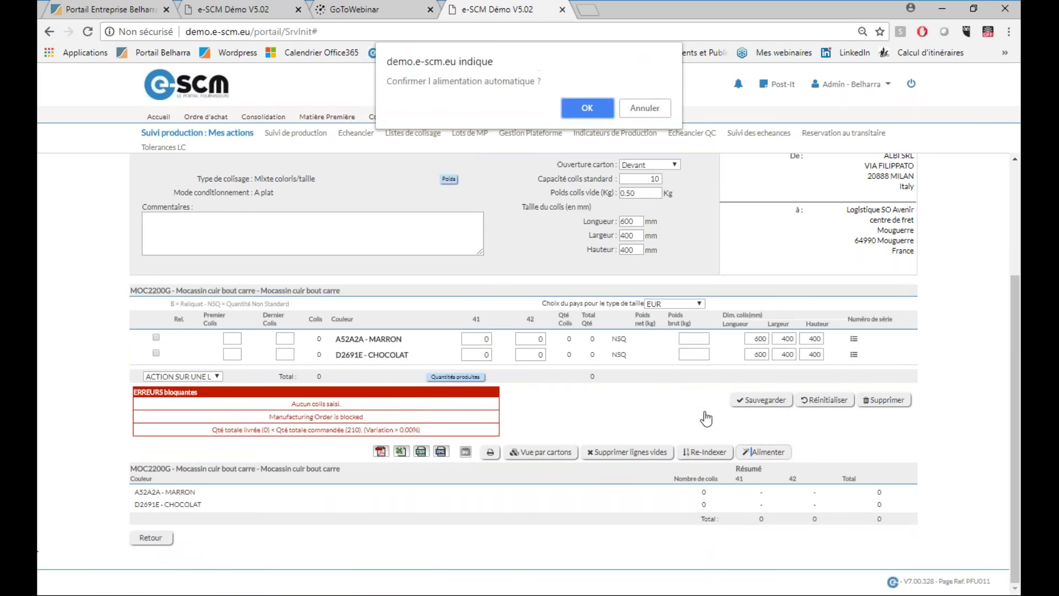
left_click(588, 107)
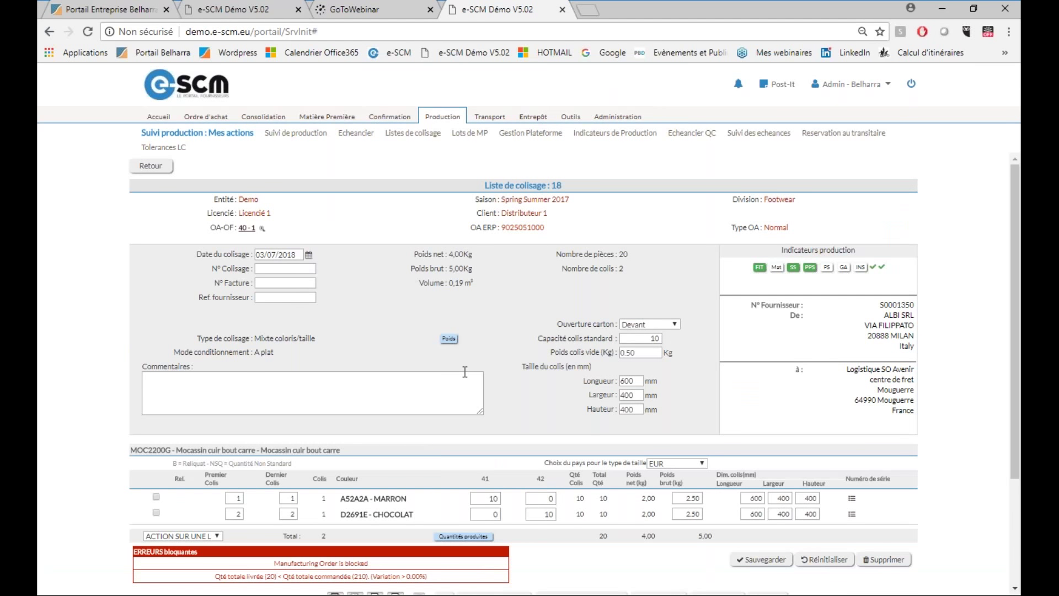
Step: Finalise the packing list and agree to generate a quantity change request for the delivered quantity
scroll(502, 403, "down", 1)
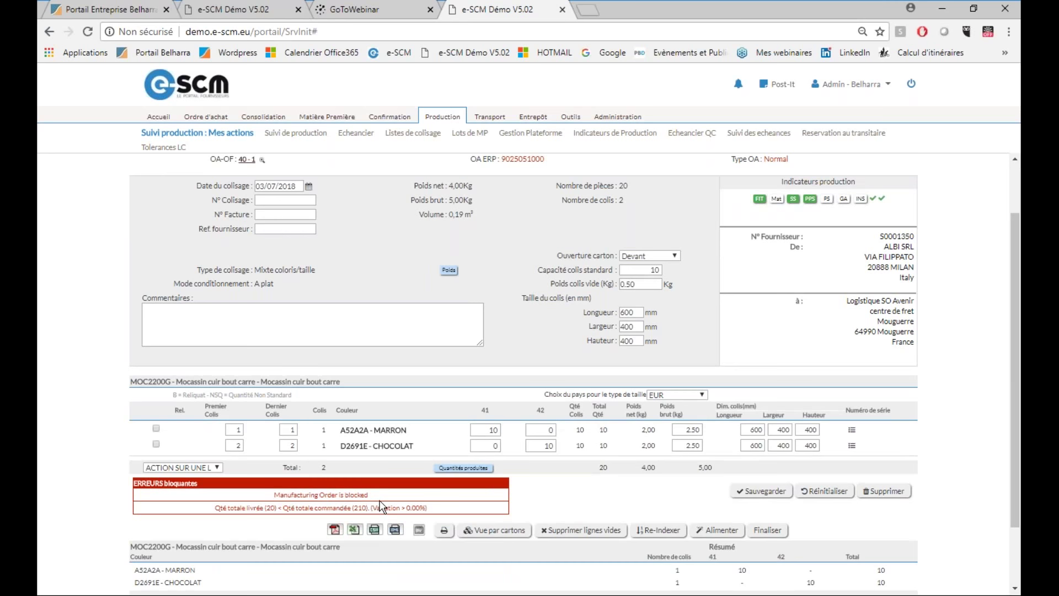
left_click(764, 531)
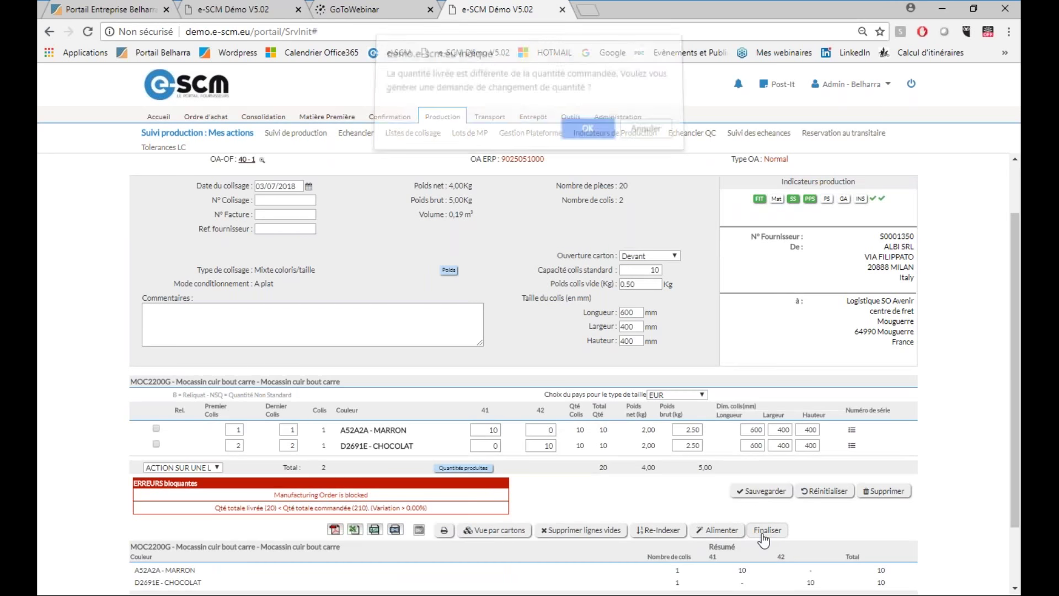
left_click(587, 136)
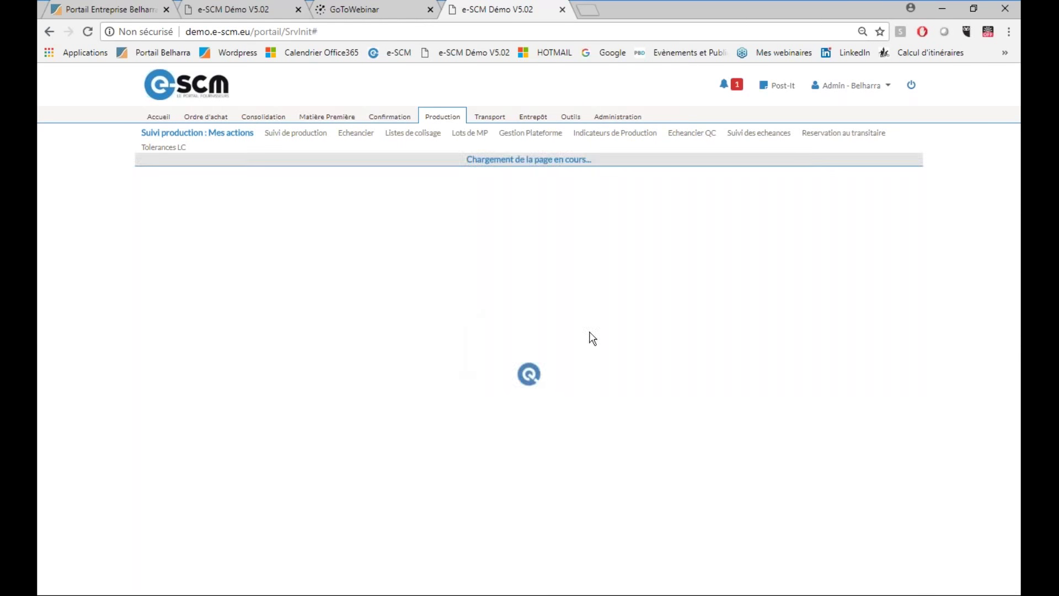
scroll(474, 319, "down", 1)
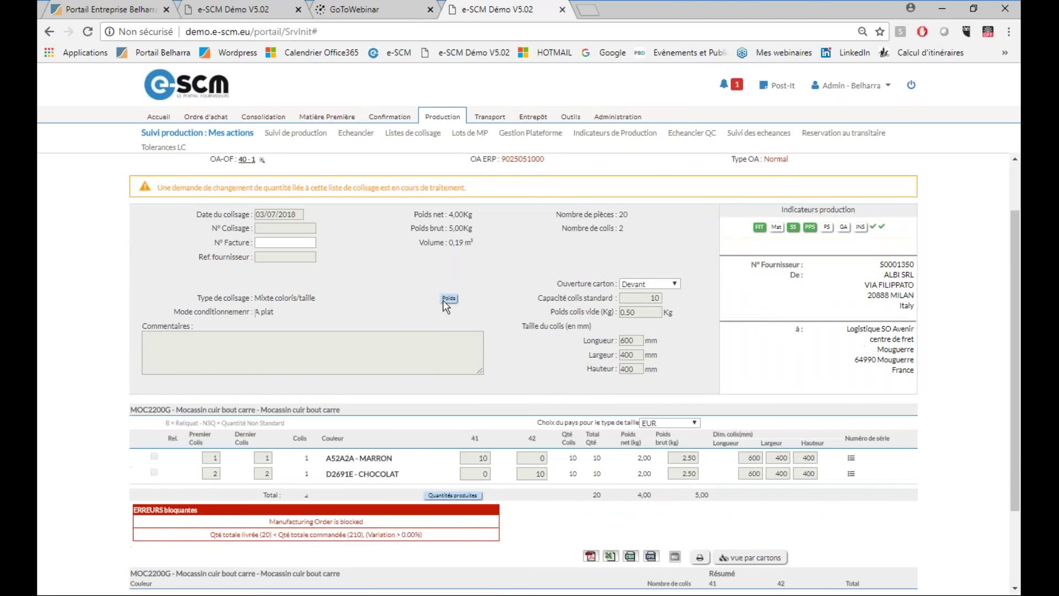
scroll(331, 421, "down", 2)
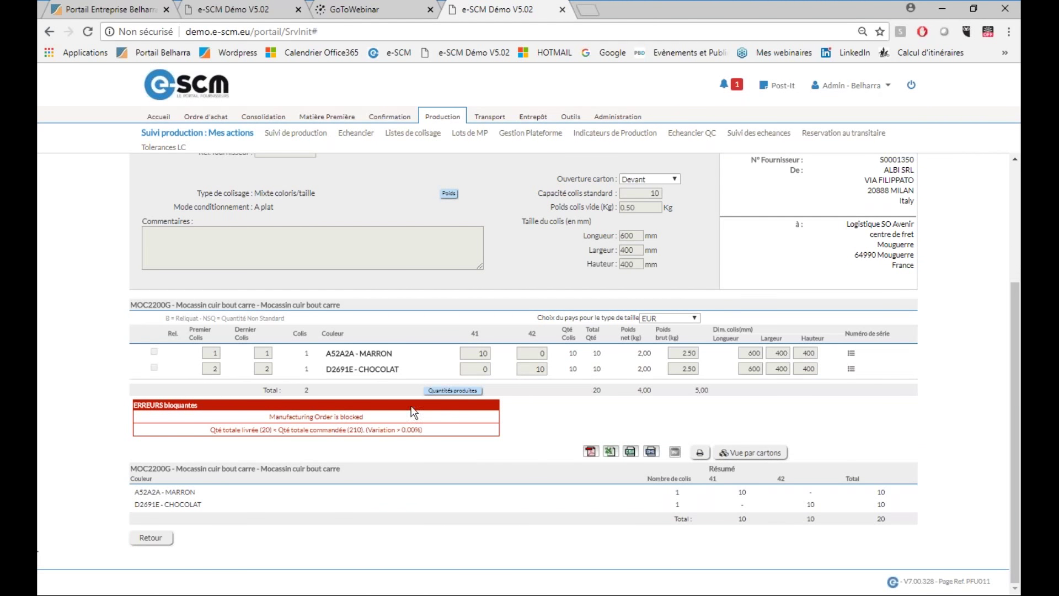
scroll(422, 233, "up", 3)
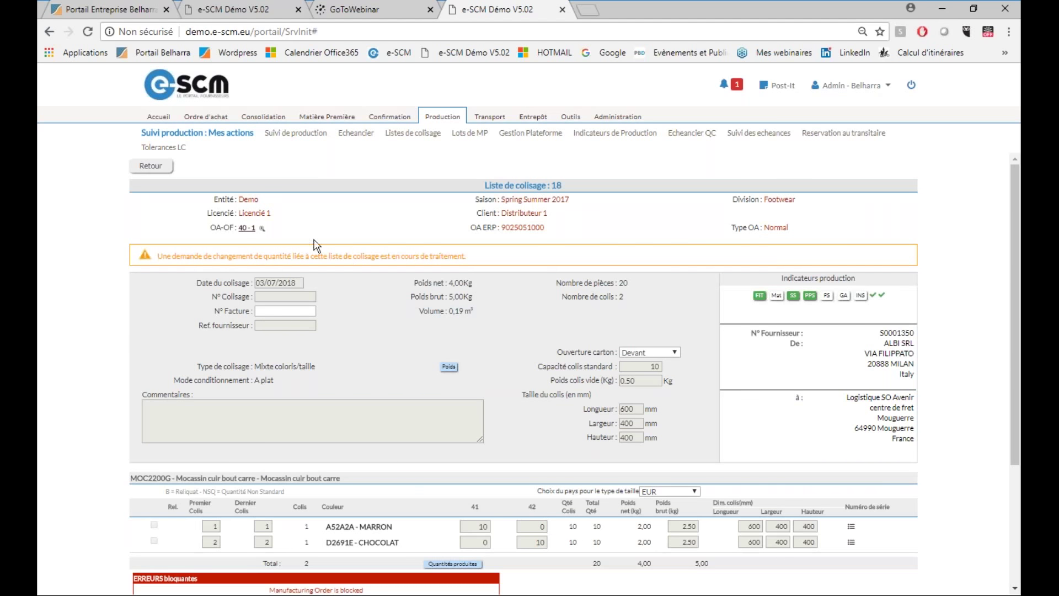
Step: Open the manufacturing order from the packing list, clear its Bloqué flag, and return without validating the change
left_click(247, 228)
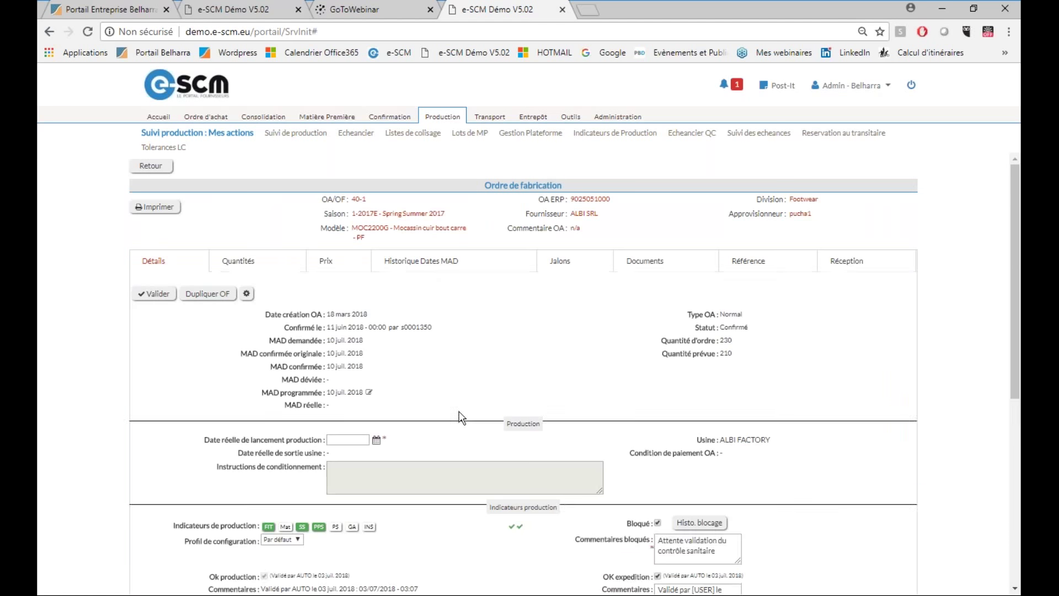
scroll(840, 381, "down", 3)
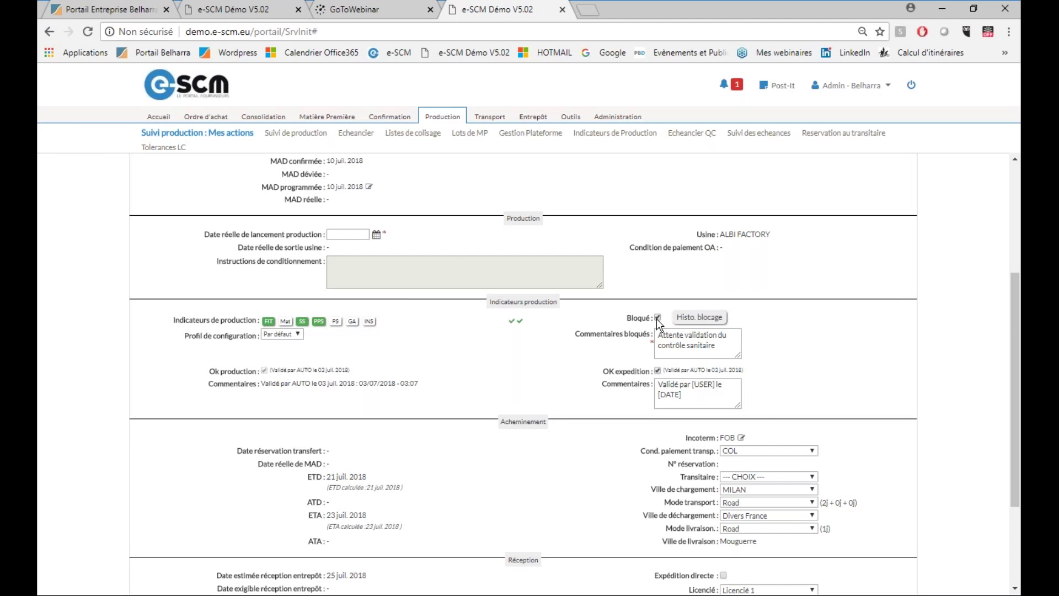
left_click(657, 318)
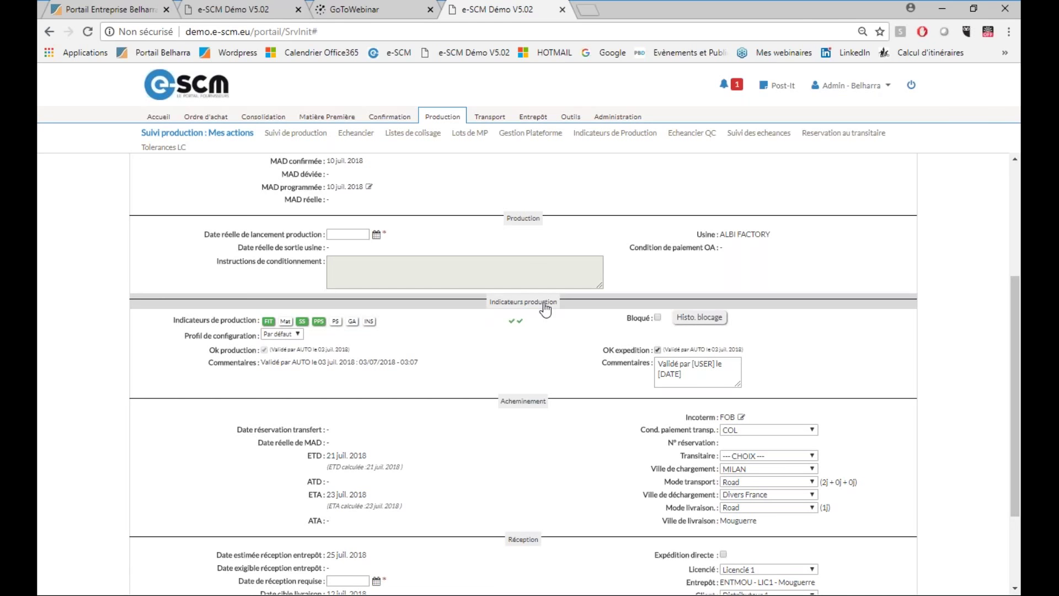
scroll(541, 307, "down", 1)
scroll(541, 306, "down", 2)
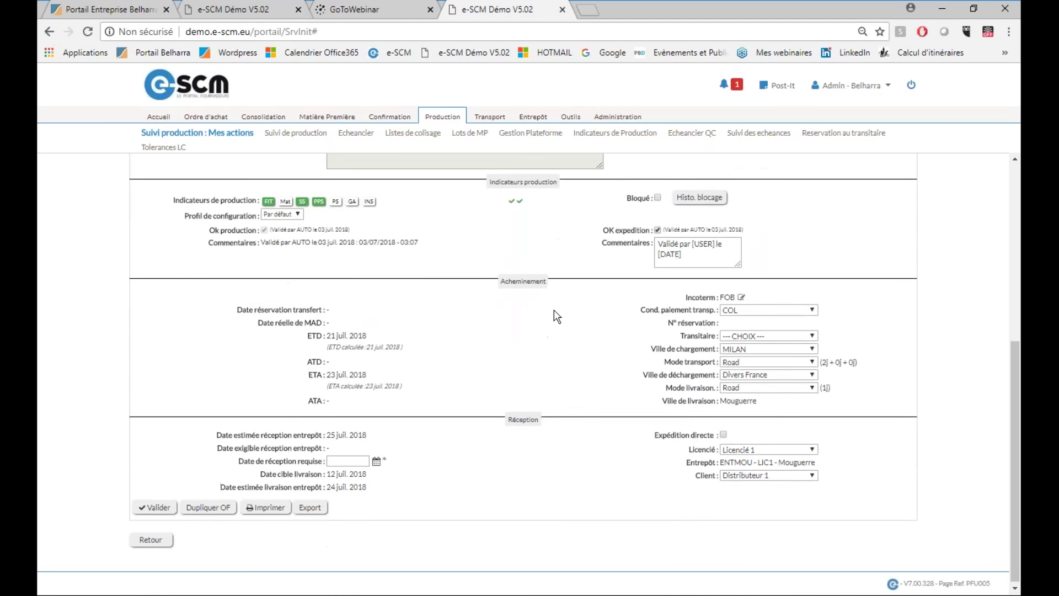
scroll(553, 307, "up", 2)
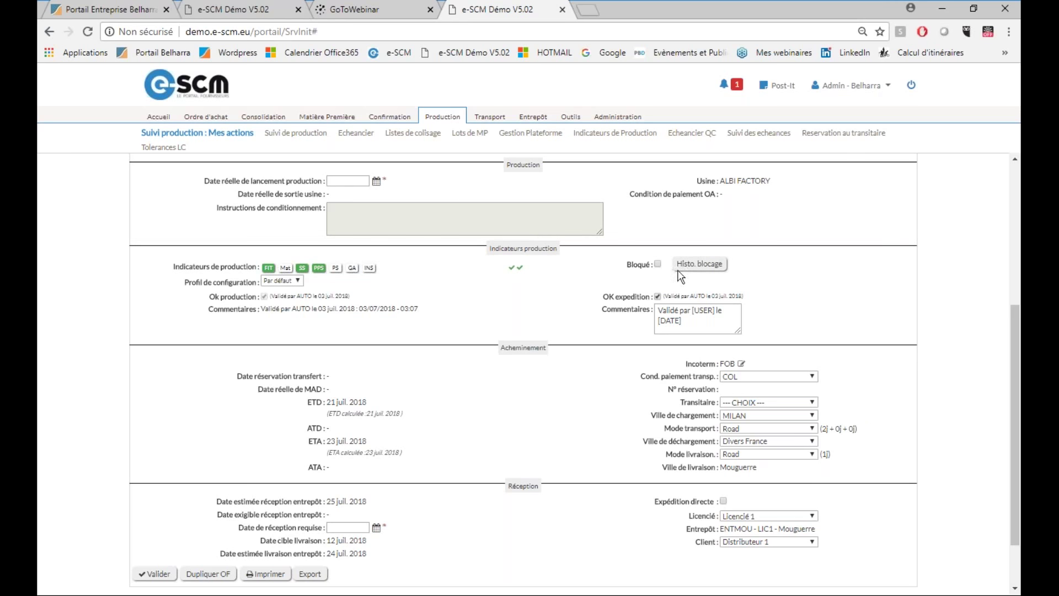
scroll(641, 280, "down", 2)
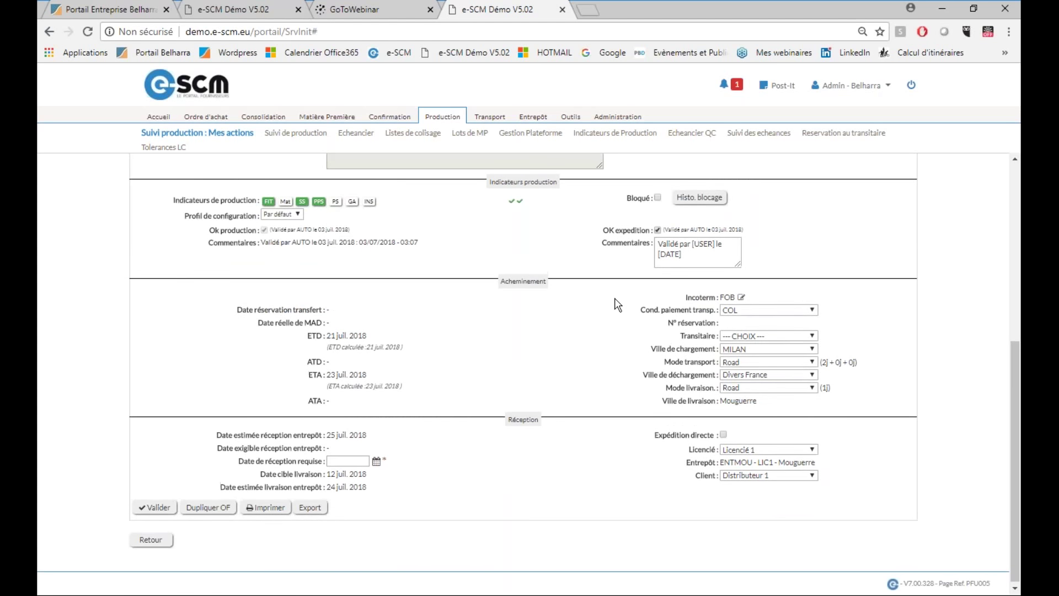
scroll(841, 486, "up", 6)
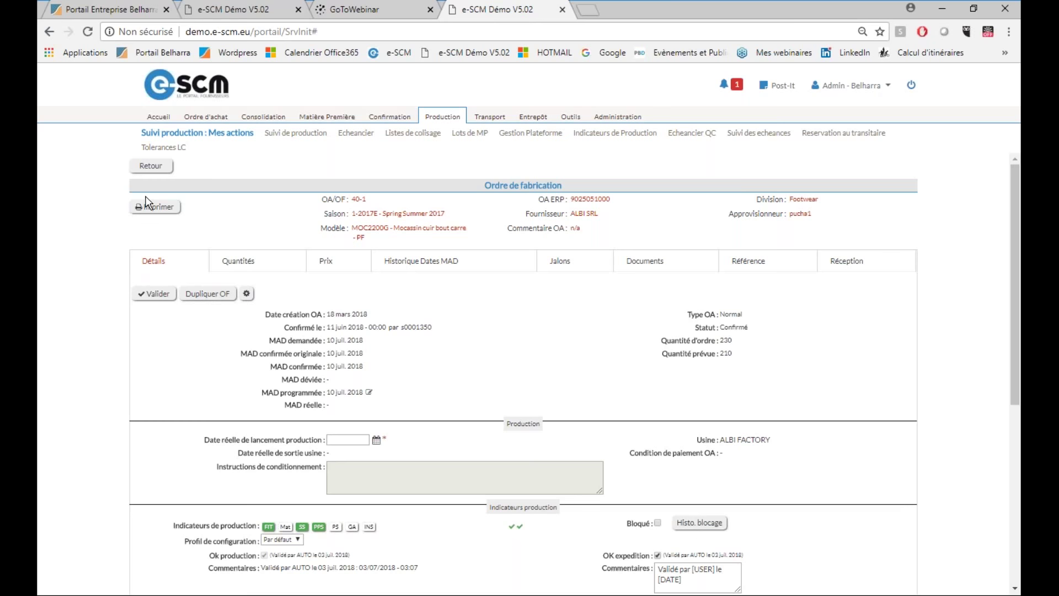
left_click(157, 172)
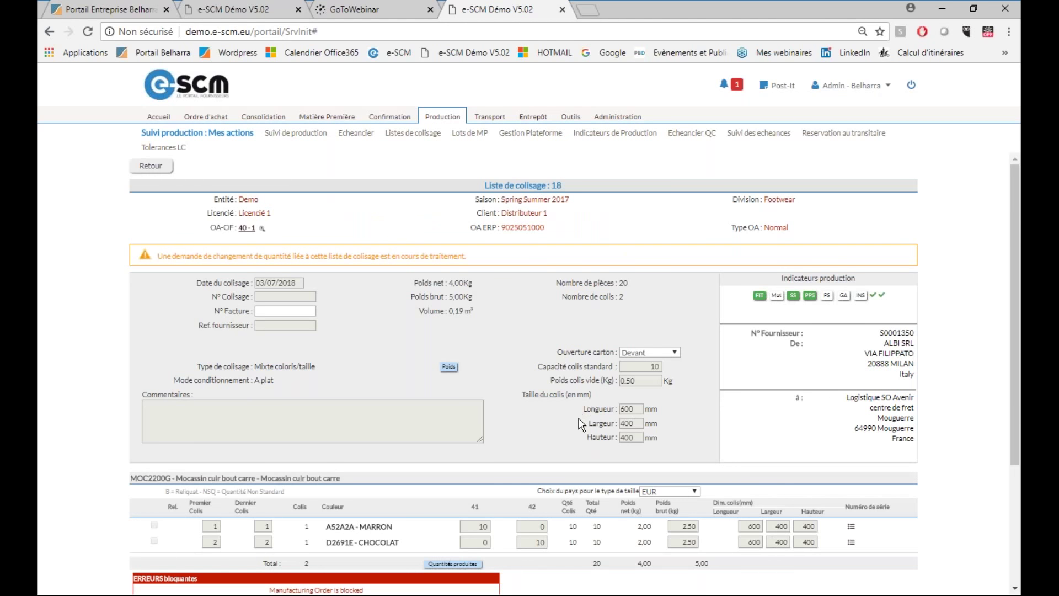
Step: Review the packing list's parcel lines, blocking errors and summary, and return to the manufacturing order tracking list
scroll(581, 425, "down", 3)
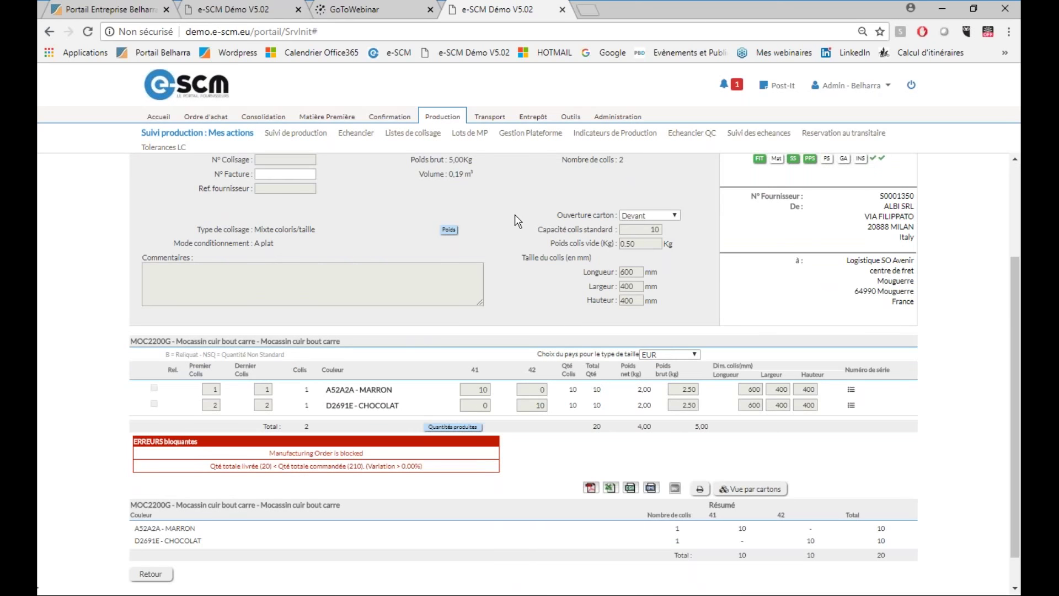
scroll(514, 216, "up", 2)
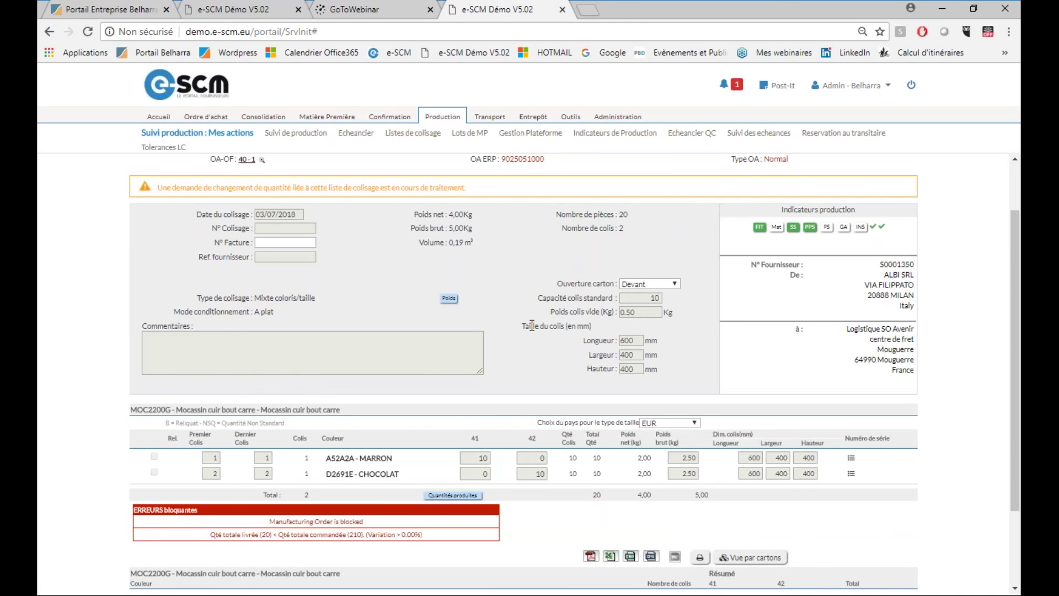
scroll(531, 326, "down", 3)
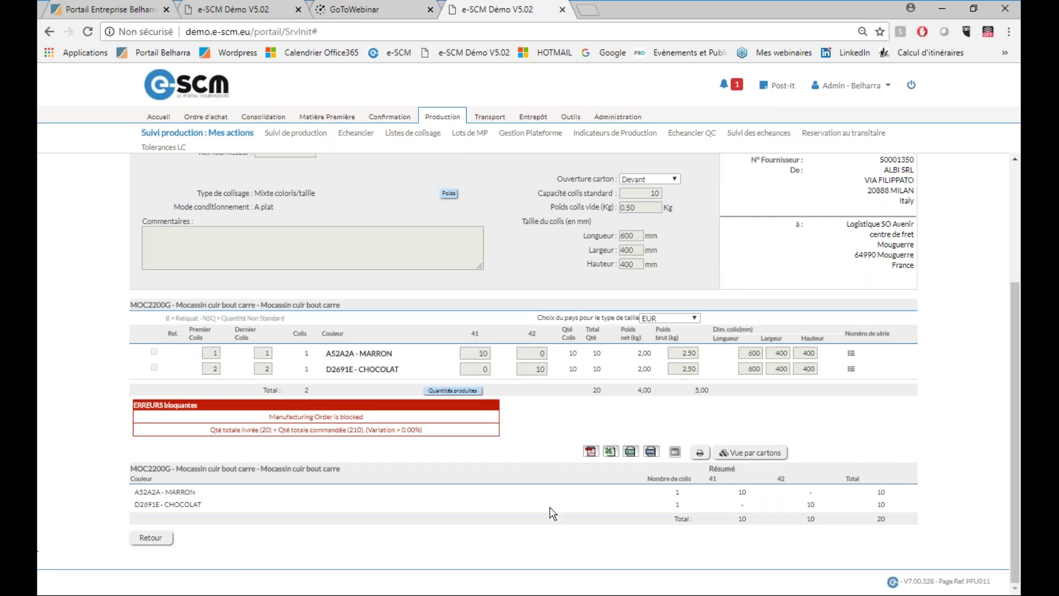
scroll(747, 349, "up", 2)
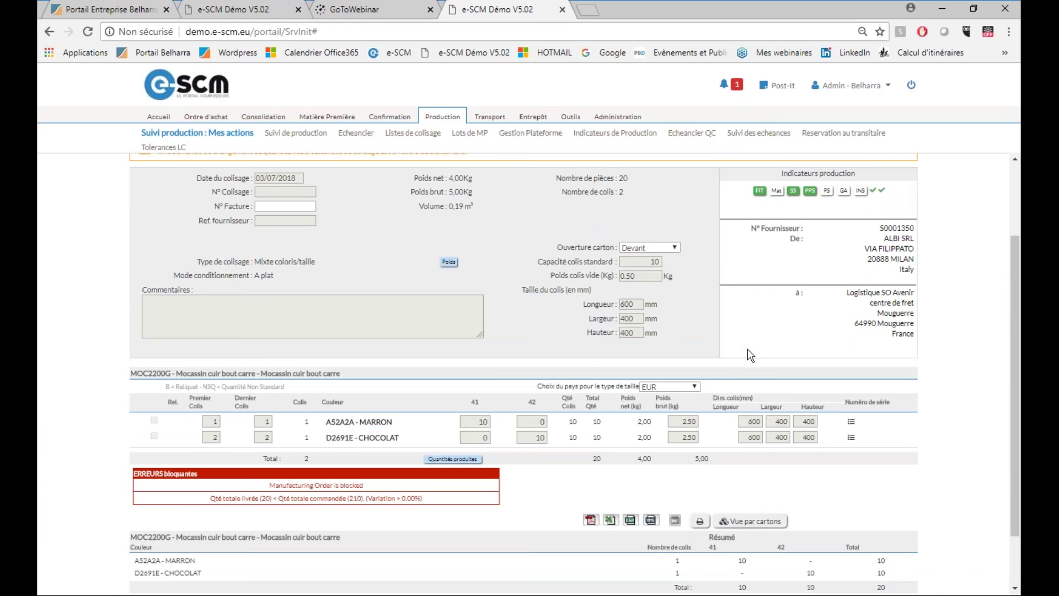
scroll(750, 353, "up", 2)
scroll(750, 355, "up", 1)
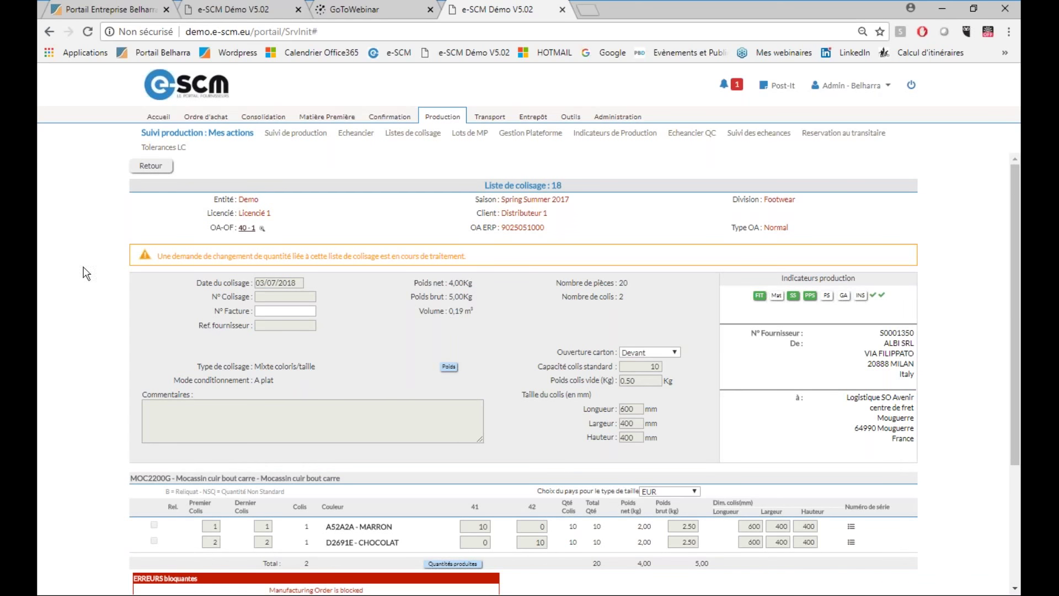
left_click(152, 166)
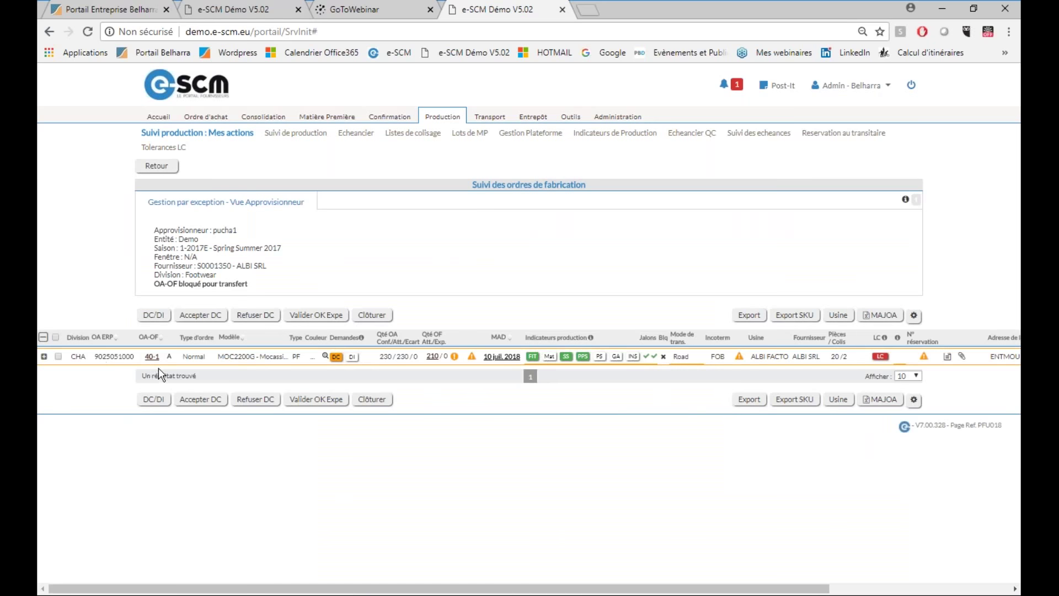
Step: Open the blocked MOC2200G manufacturing order, clear its Bloqué flag, validate the change and close the order
left_click(152, 356)
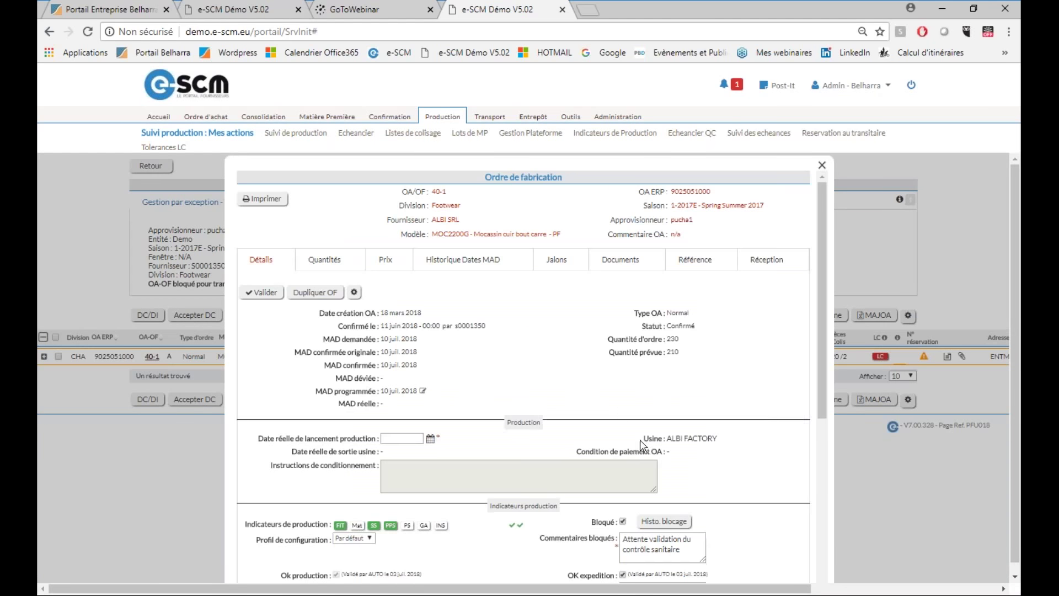
scroll(644, 449, "down", 4)
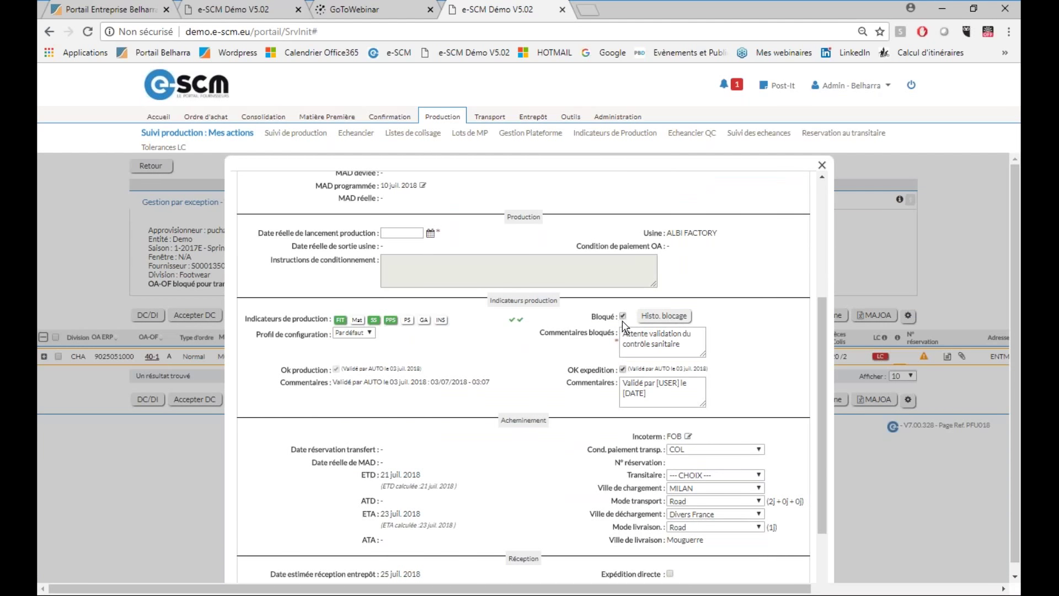
left_click(623, 317)
scroll(446, 340, "down", 2)
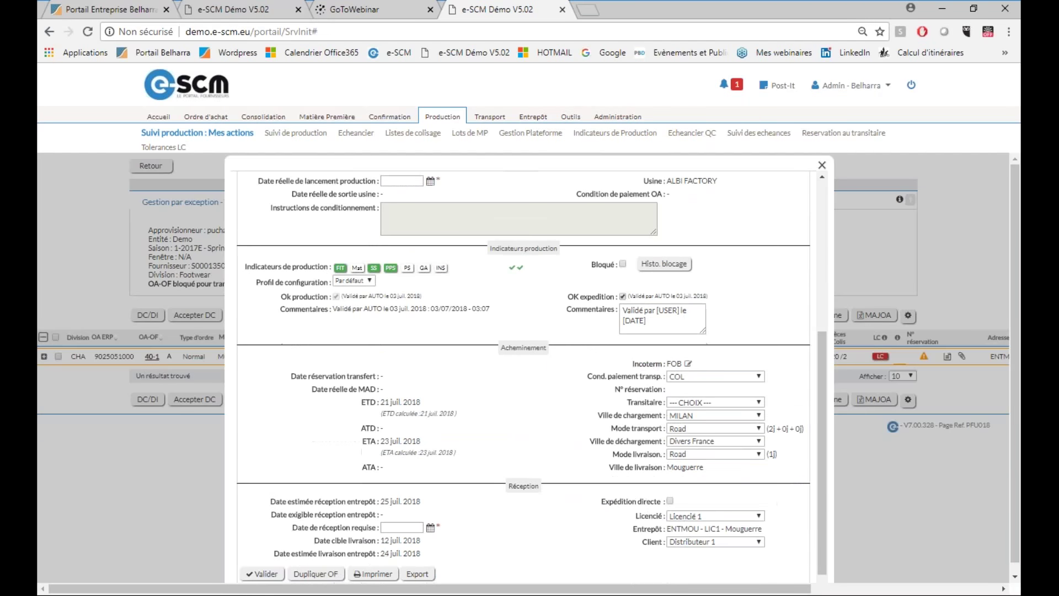
left_click(260, 562)
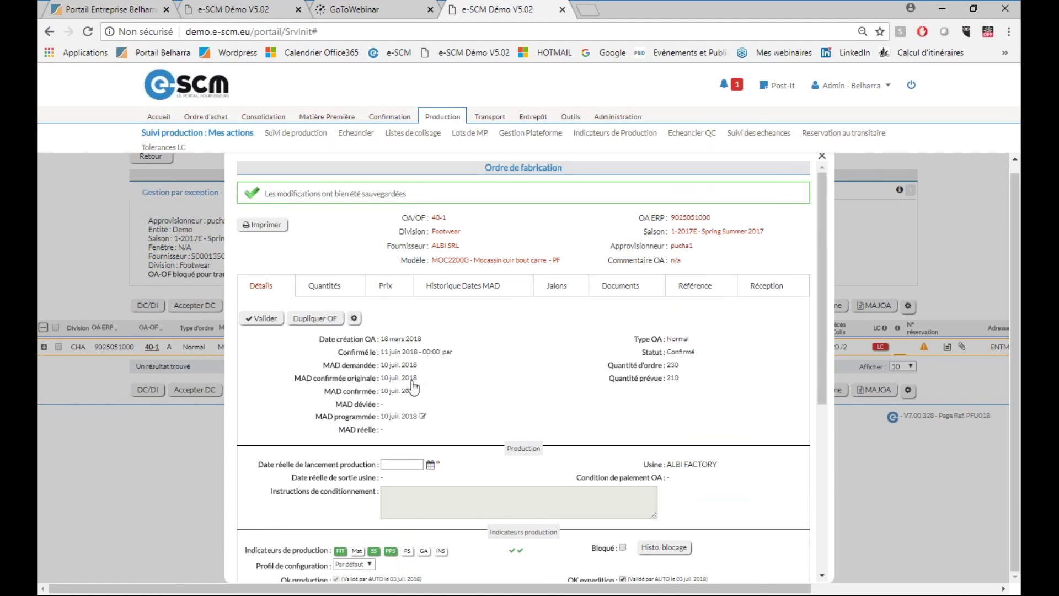
left_click(821, 160)
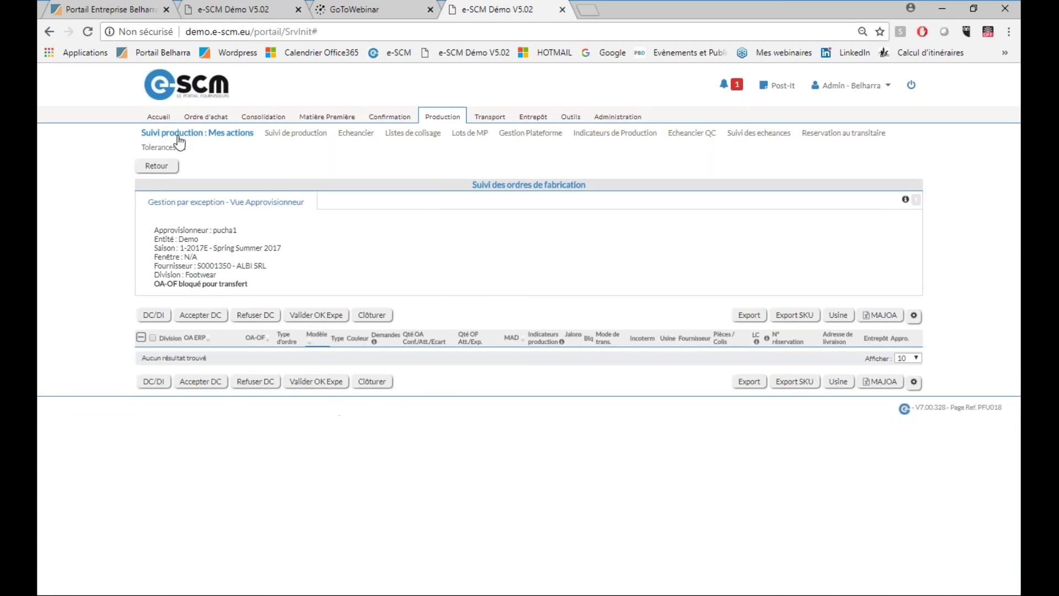
Step: Return to the exception management overview, then list all active manufacturing orders in Suivi de production
left_click(156, 166)
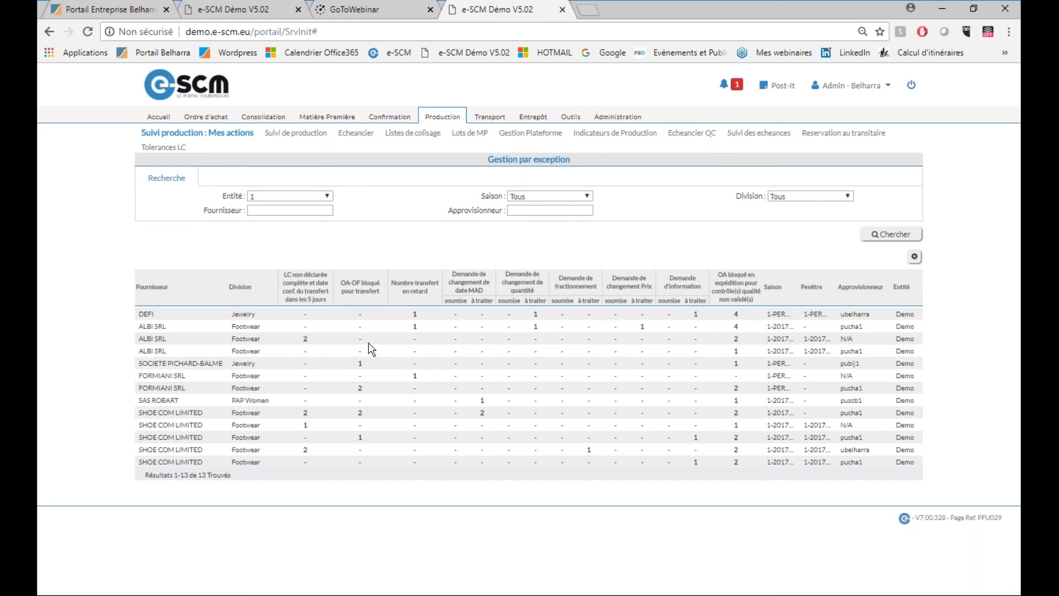
left_click(301, 133)
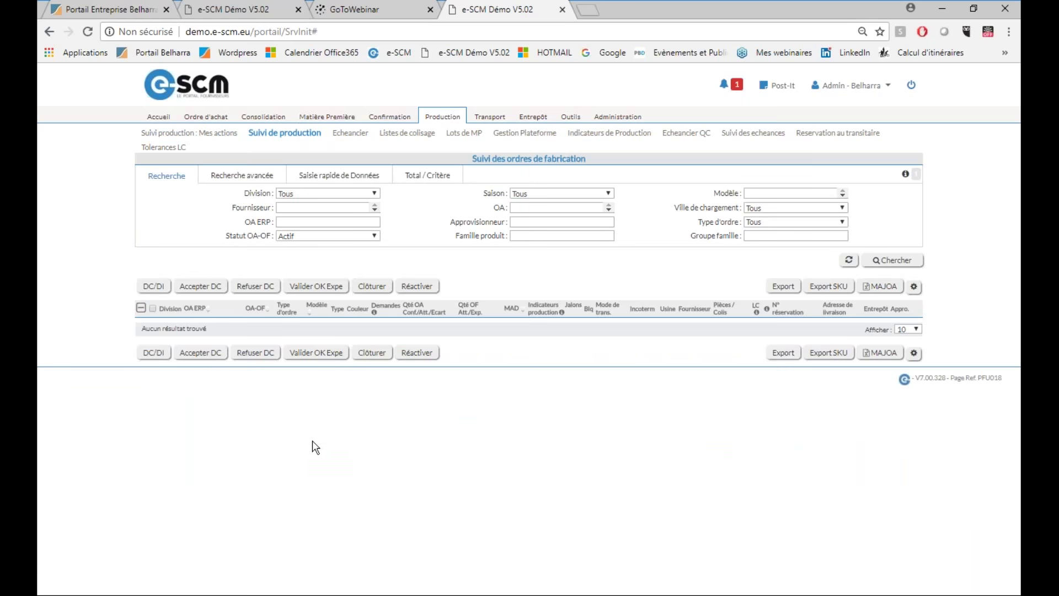
left_click(882, 261)
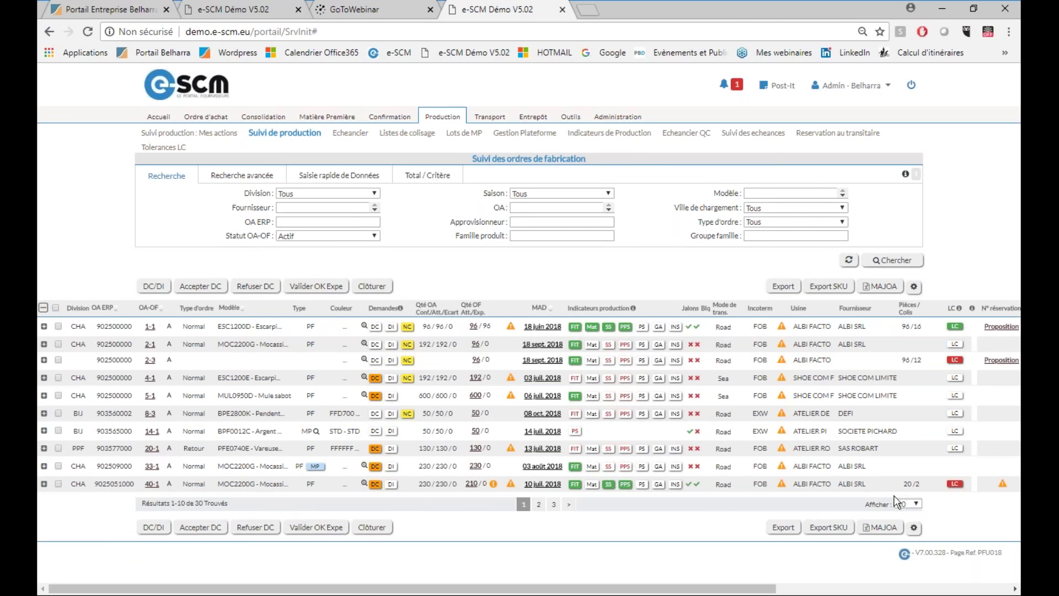
Step: Review the packing list of the MOC2200G order with 20 pieces in 2 parcels, and return to the order list
left_click(956, 485)
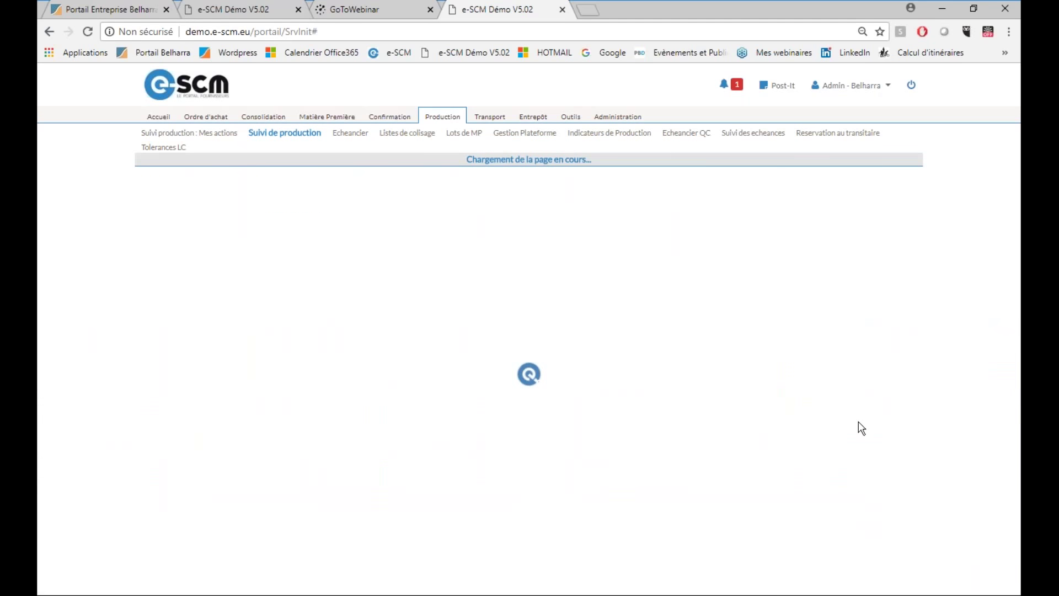
scroll(619, 372, "down", 2)
scroll(619, 375, "down", 1)
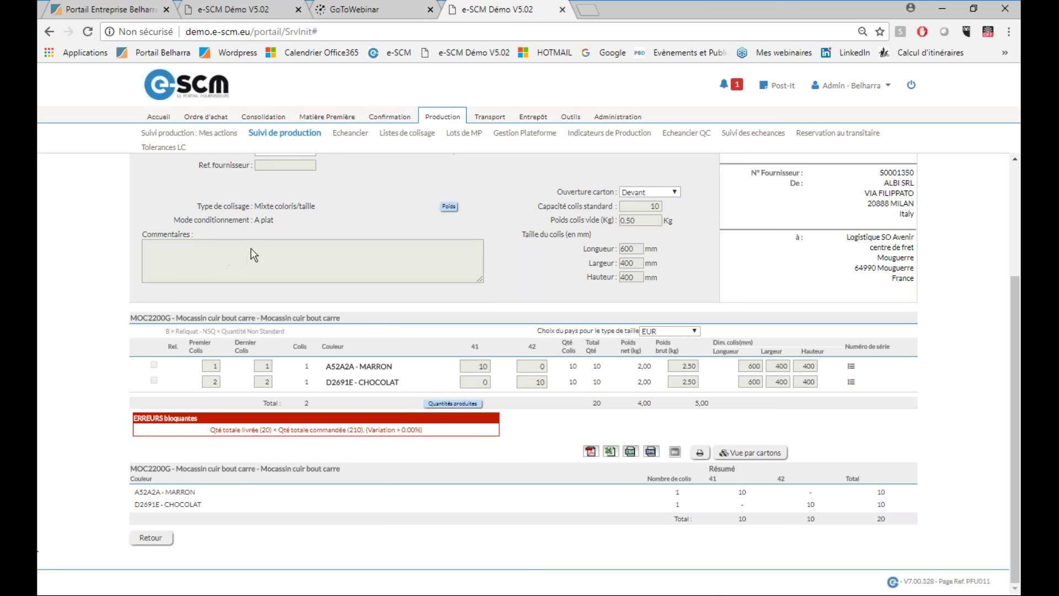
scroll(600, 205, "up", 3)
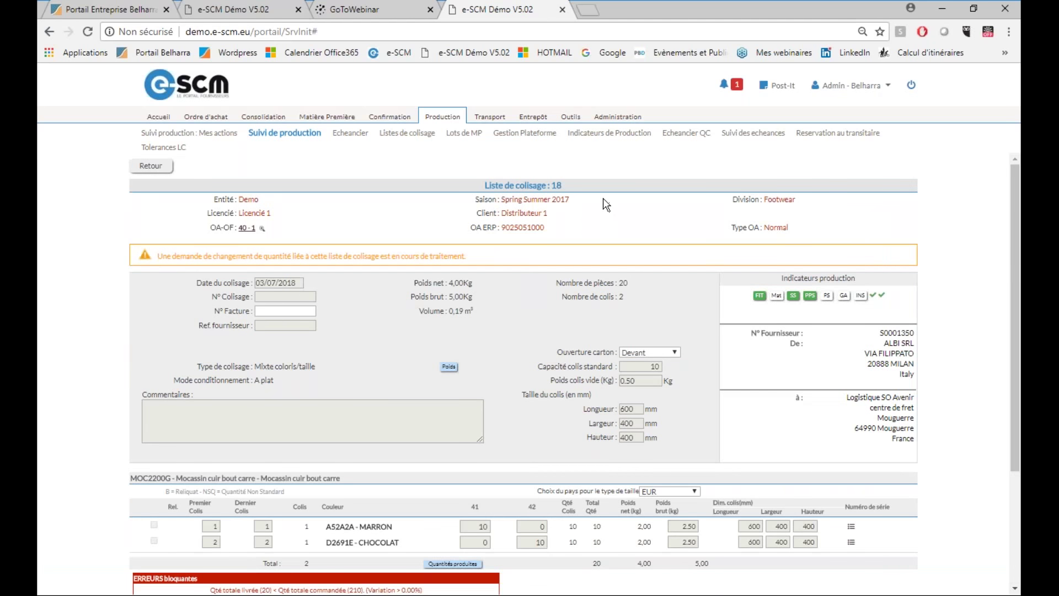
left_click(151, 166)
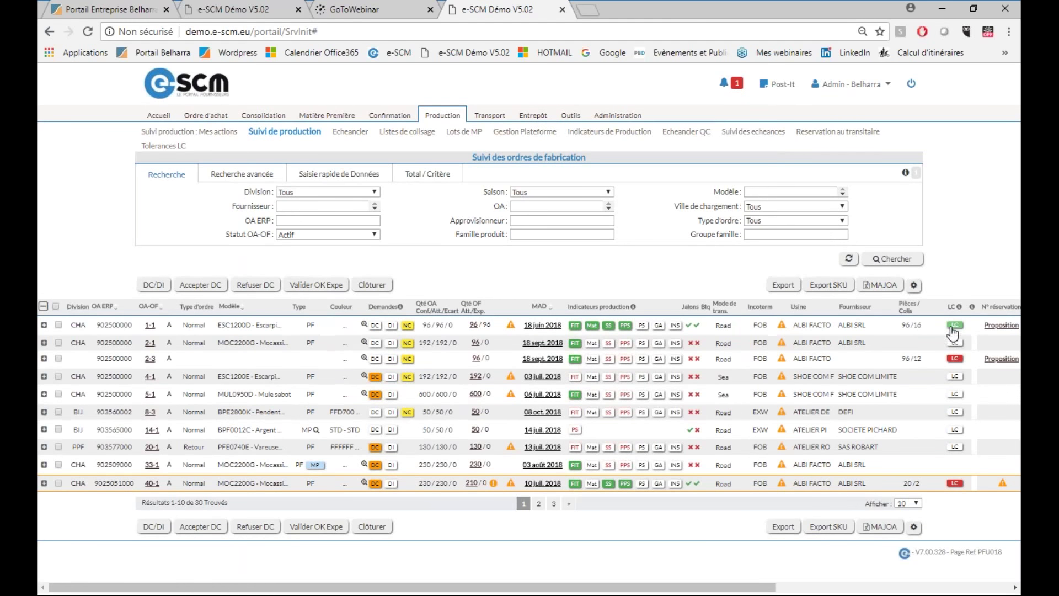
Step: Open the ESC1200D order's packing list and generate its A4 labels with 1 label printed per parcel
left_click(955, 326)
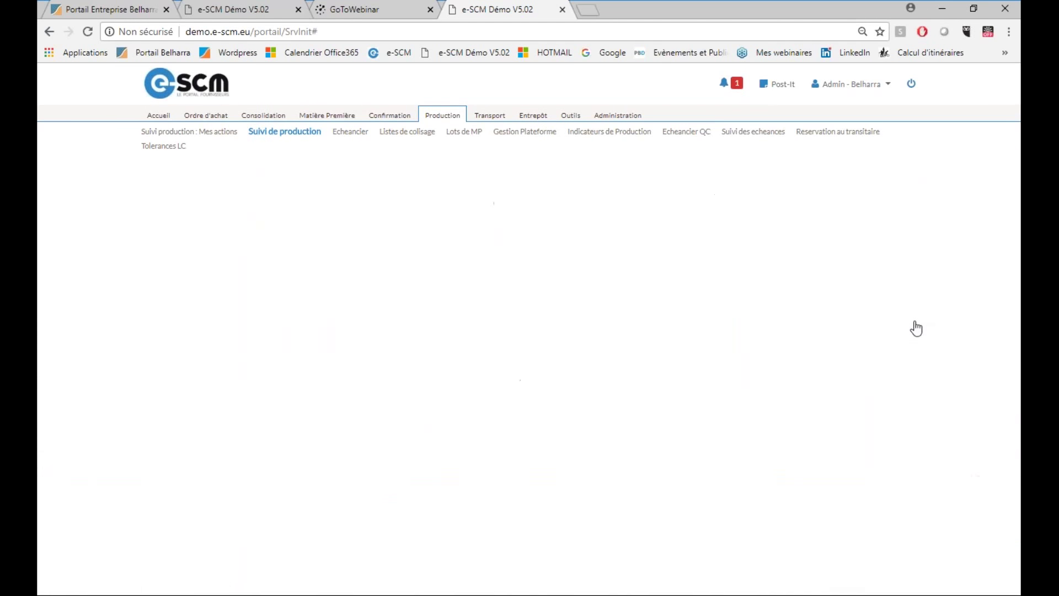
scroll(438, 230, "down", 4)
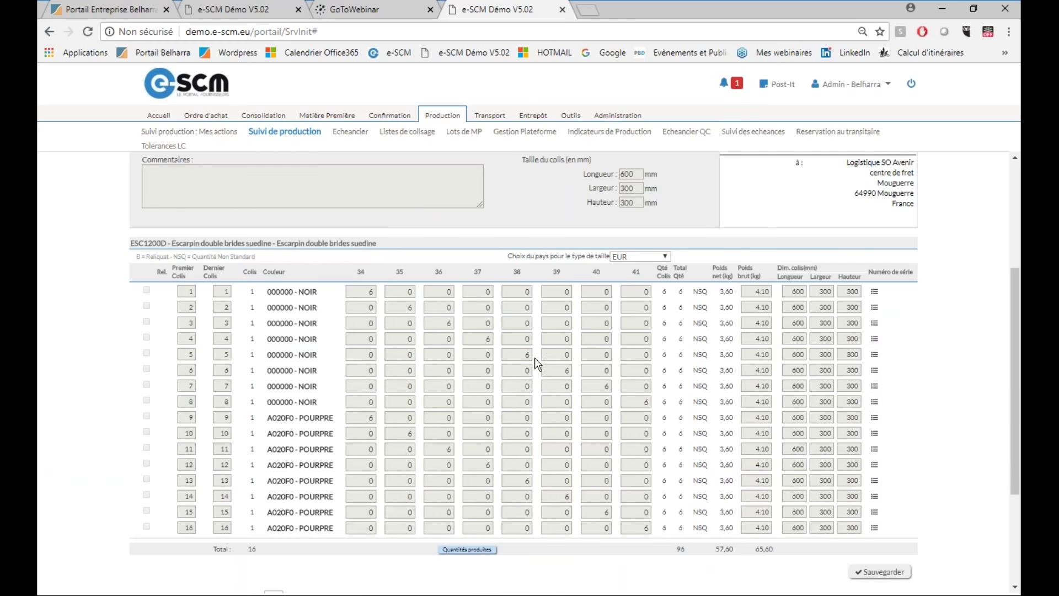
scroll(526, 359, "down", 3)
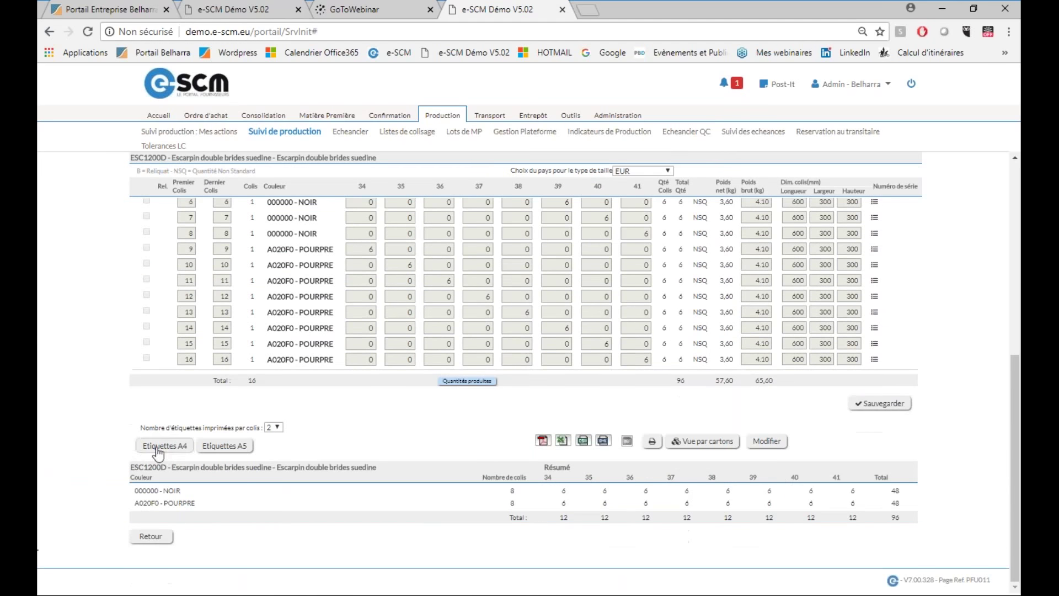
left_click(279, 428)
left_click(270, 441)
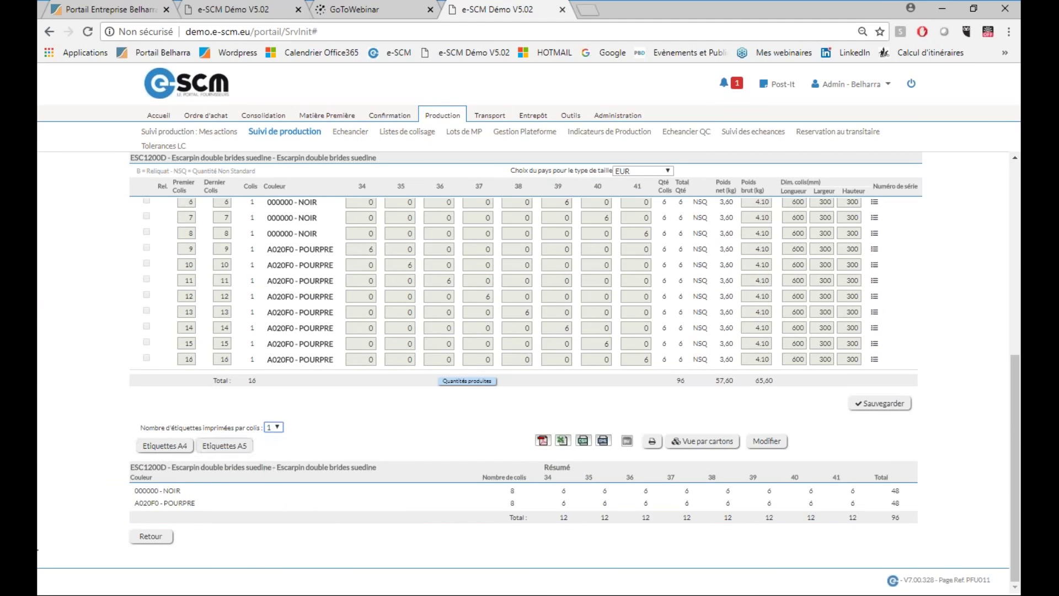
left_click(165, 446)
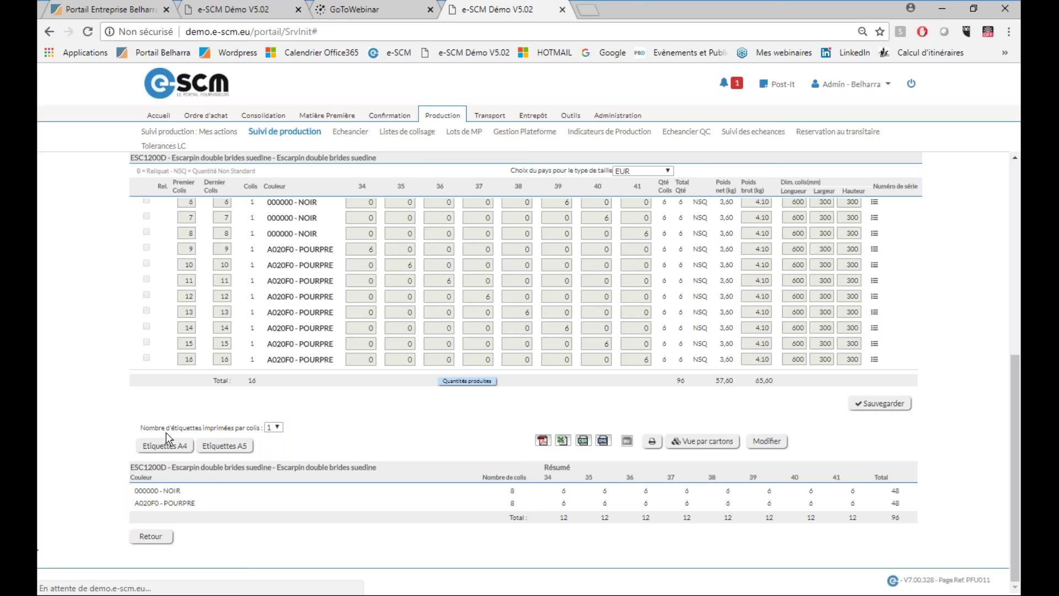
left_click(168, 449)
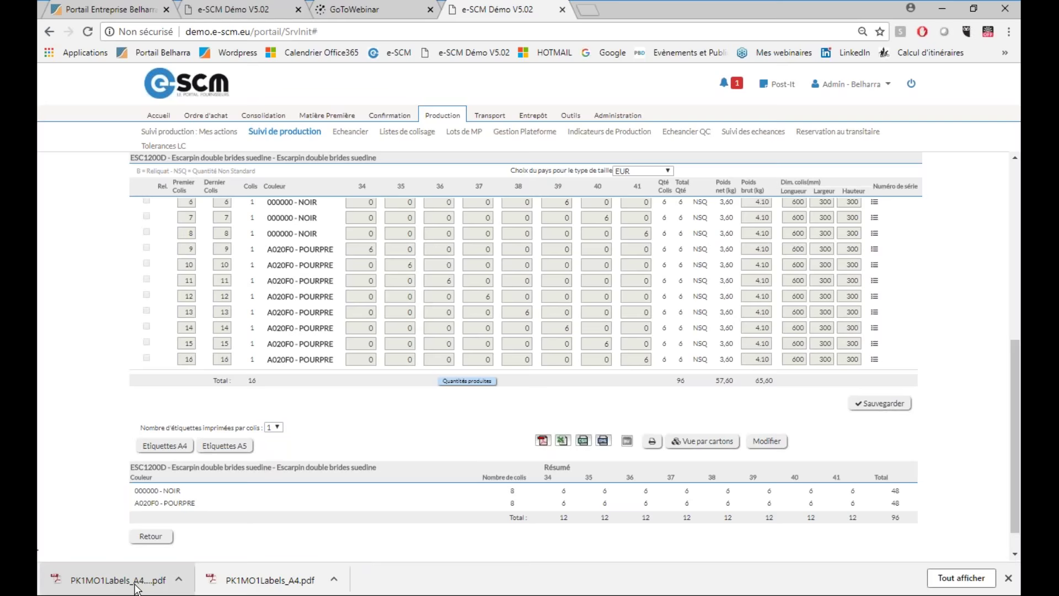
Step: Open the downloaded A4 labels PDF and look through the parcel labels
left_click(135, 585)
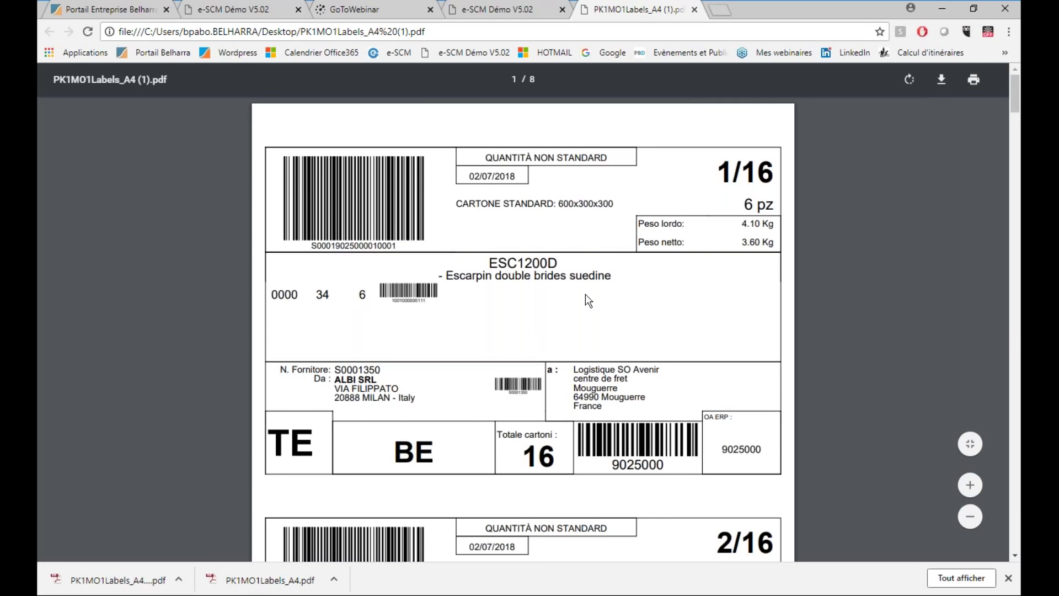
scroll(525, 265, "down", 1)
scroll(488, 246, "up", 1)
scroll(700, 211, "down", 8)
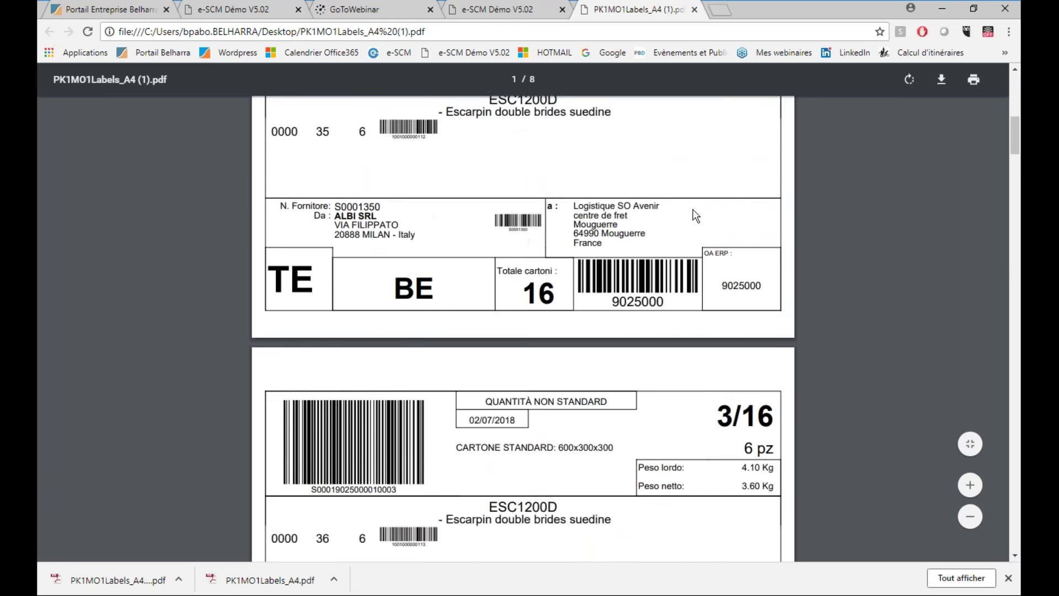
scroll(696, 216, "down", 3)
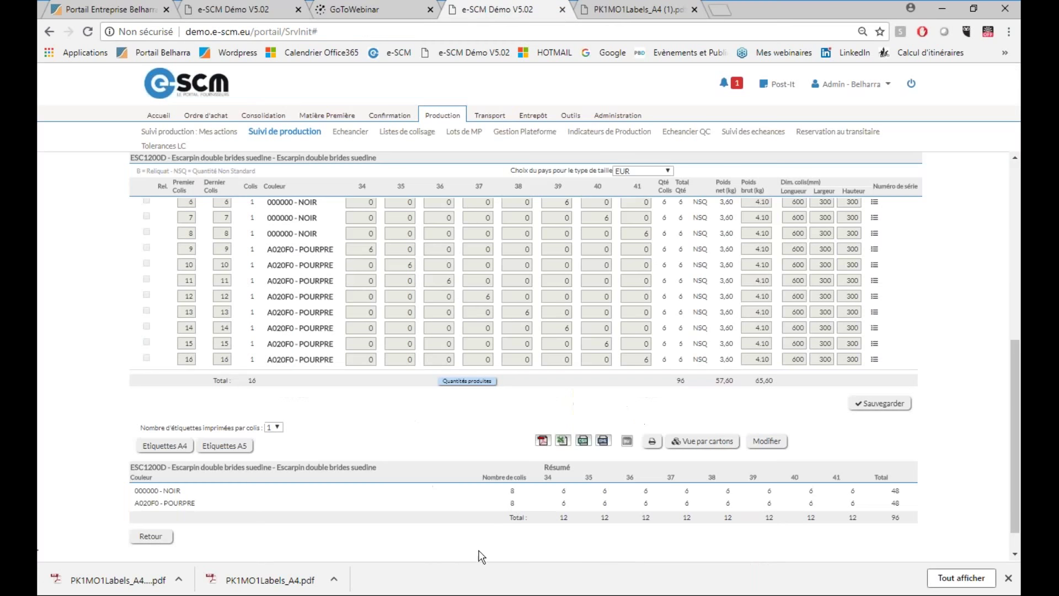
Step: Export the ESC1200D packing list as a PDF from the portal and review its parcel lines and summary
left_click(500, 11)
left_click(542, 441)
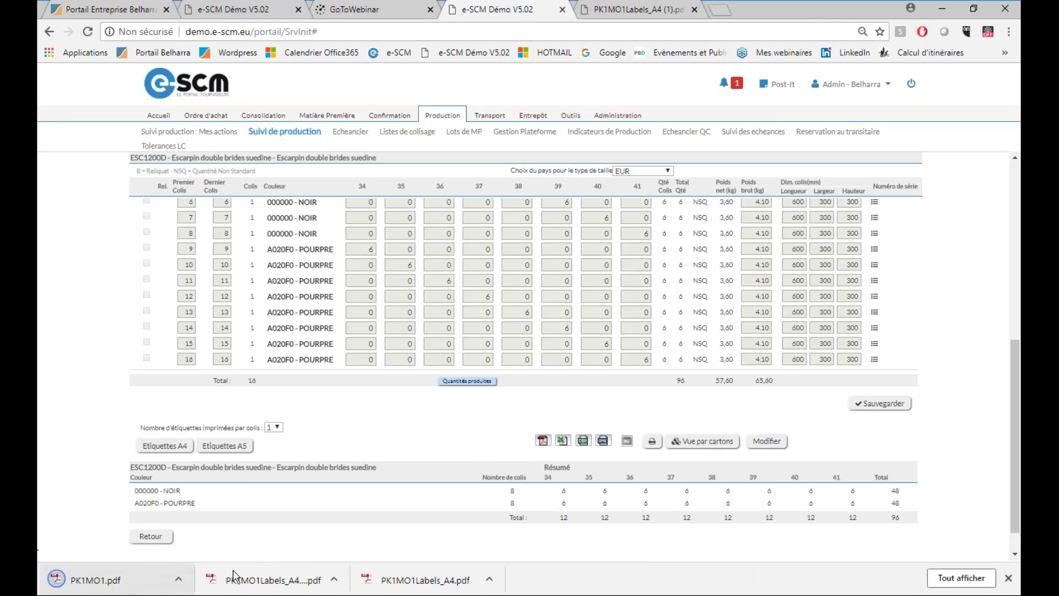
left_click(94, 579)
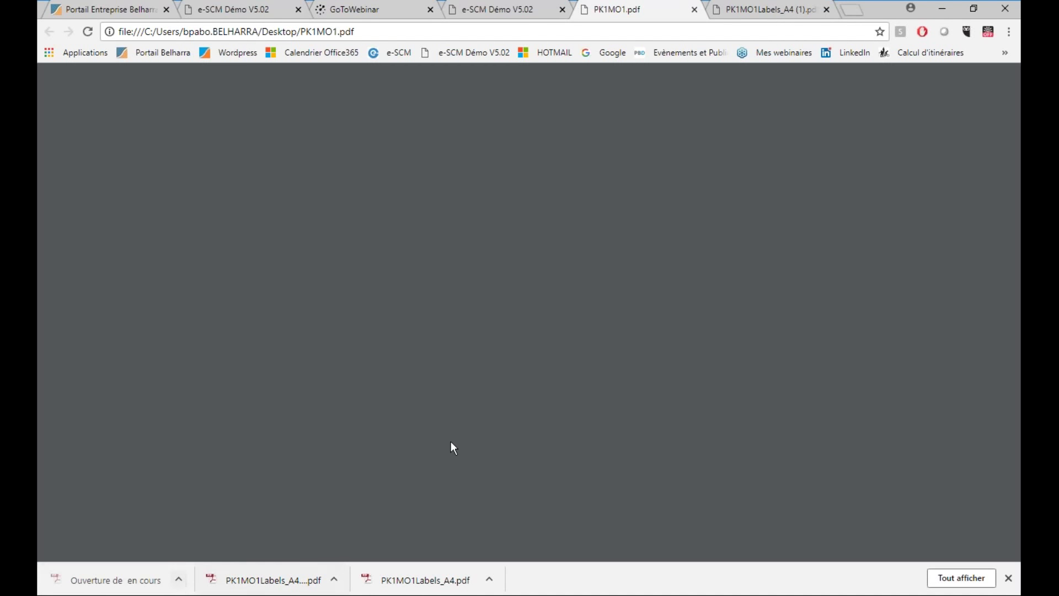
scroll(509, 154, "down", 4)
scroll(508, 154, "up", 4)
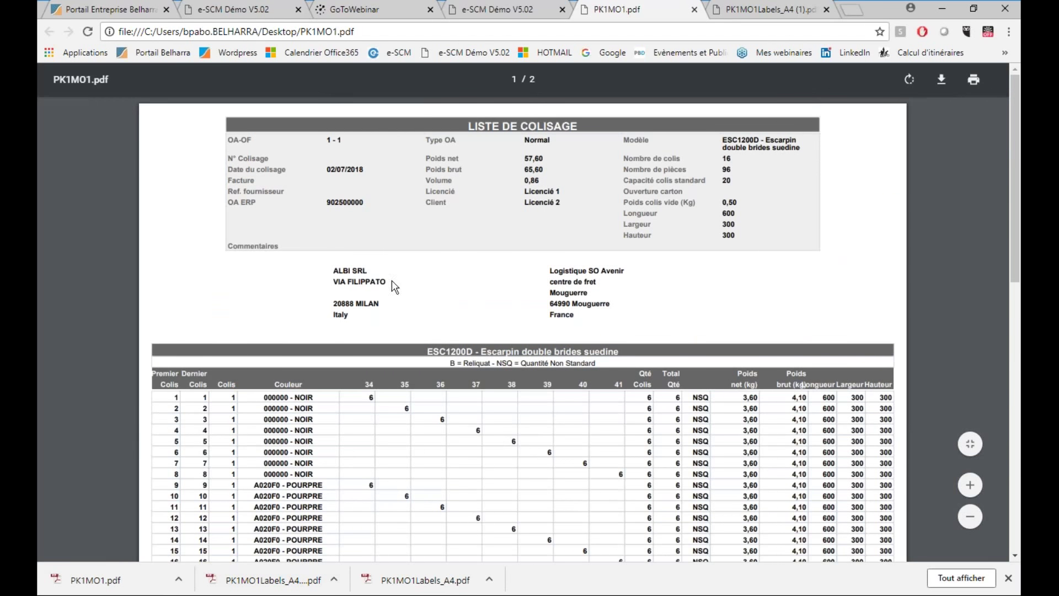
scroll(310, 373, "down", 5)
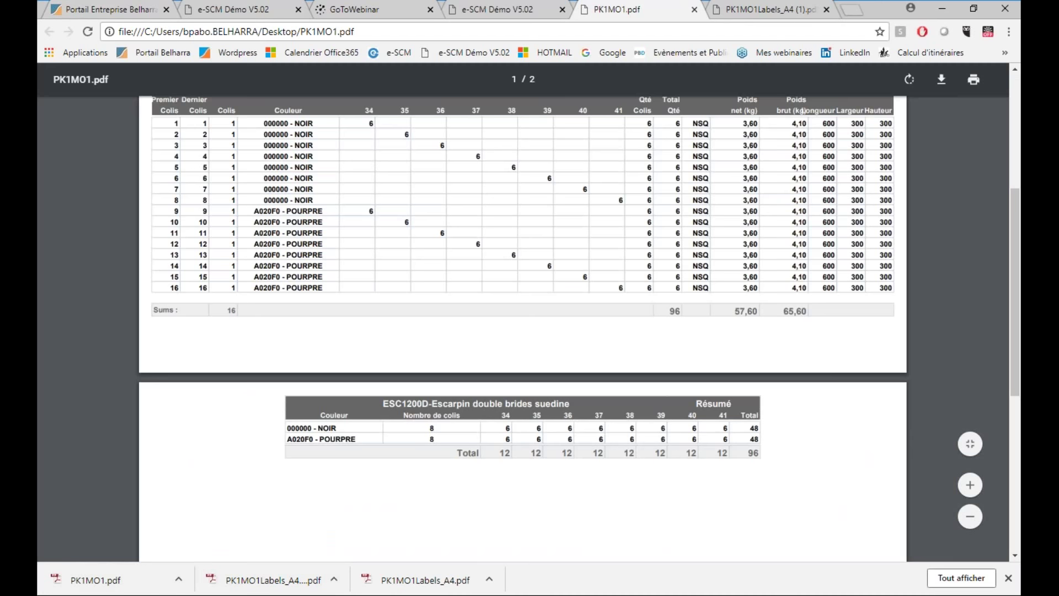
Step: Return to the portal, view the packing list by cartons including the parcel dimensions, and close that view
left_click(468, 11)
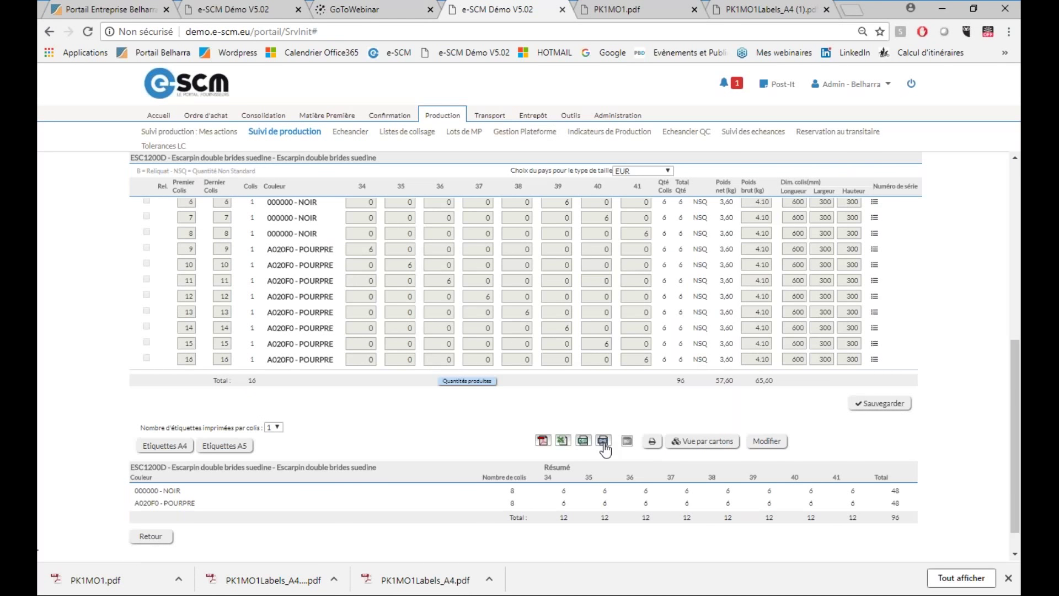
left_click(702, 443)
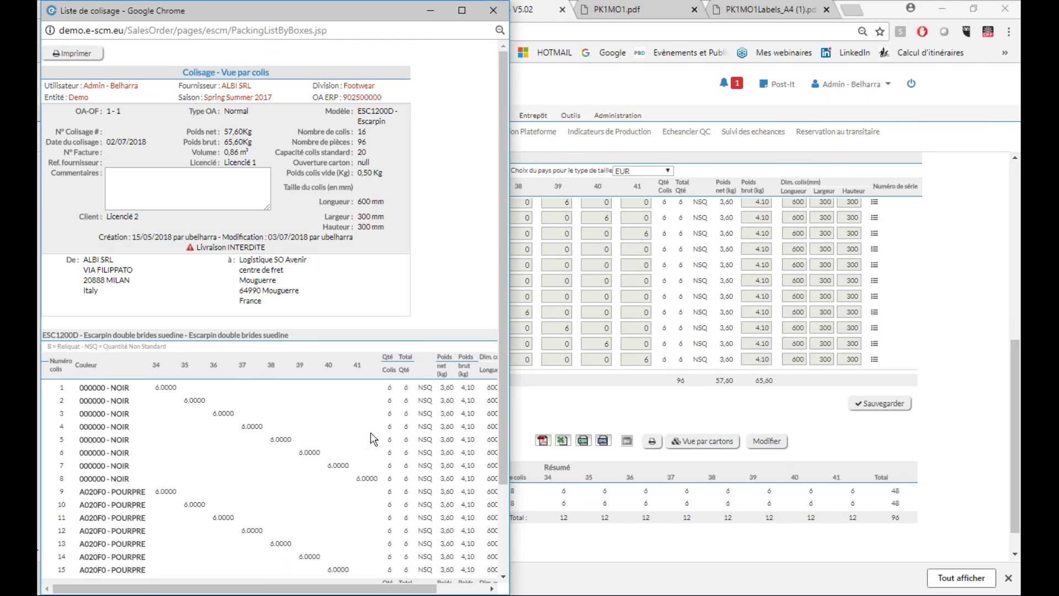
left_click_drag(398, 591, 448, 590)
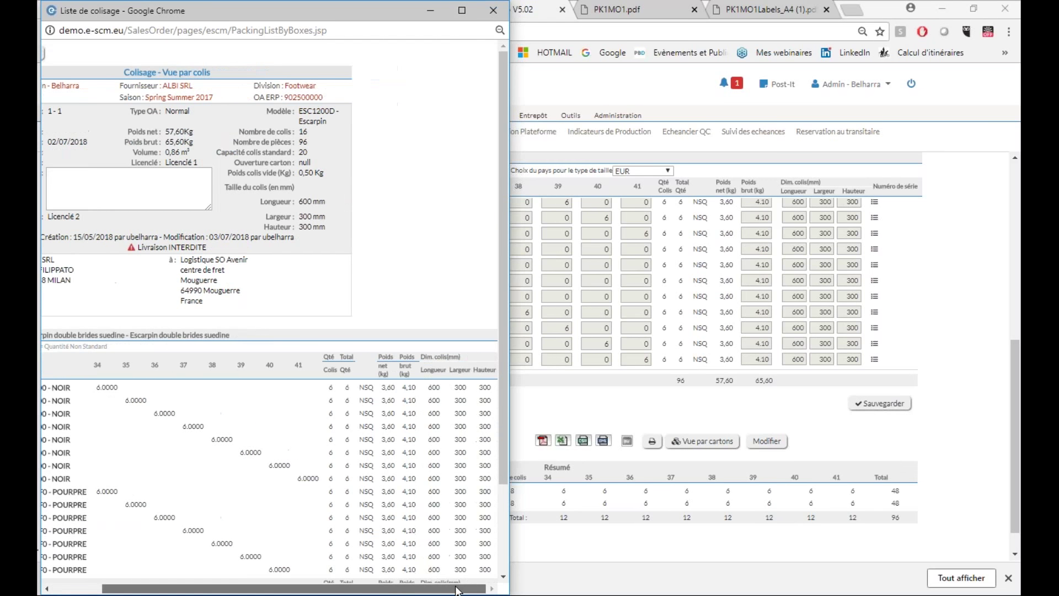
left_click(493, 12)
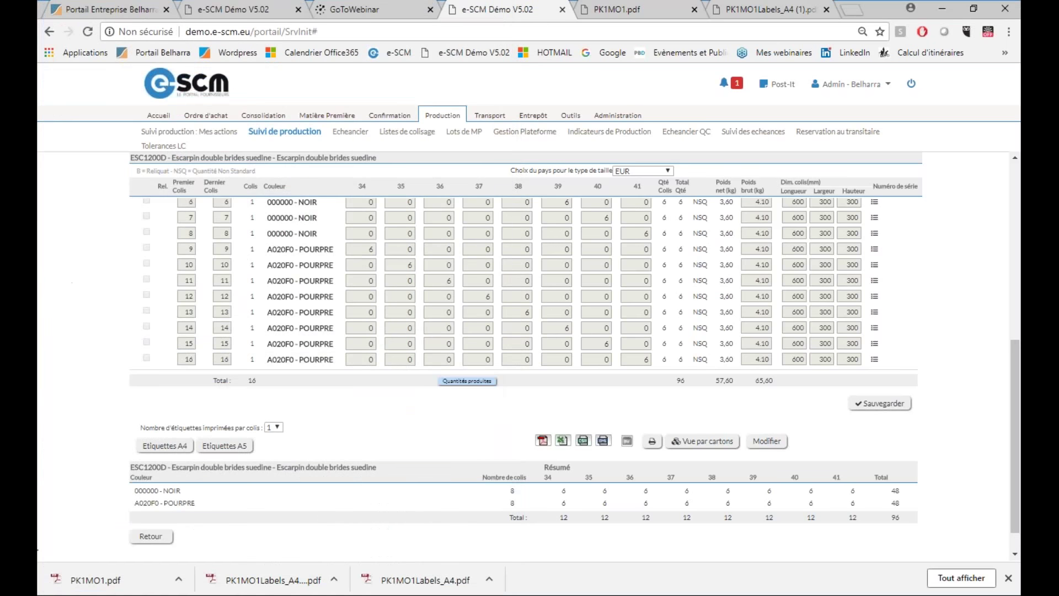
Step: Go back to the portal's home page, then switch to the PowerPoint slideshow and advance to the client references slide
left_click(156, 84)
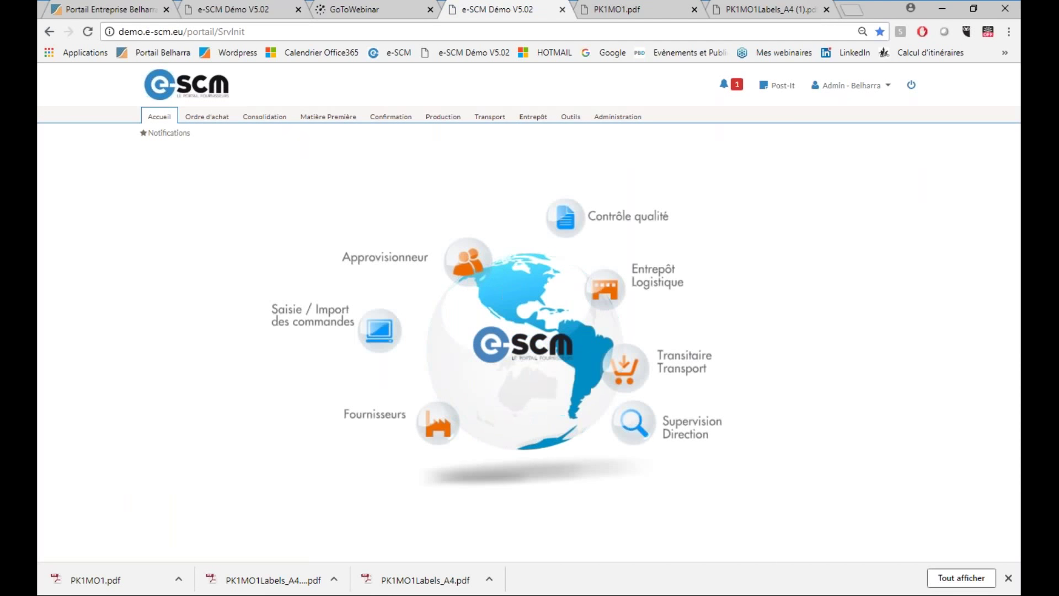
mouse_move(220, 594)
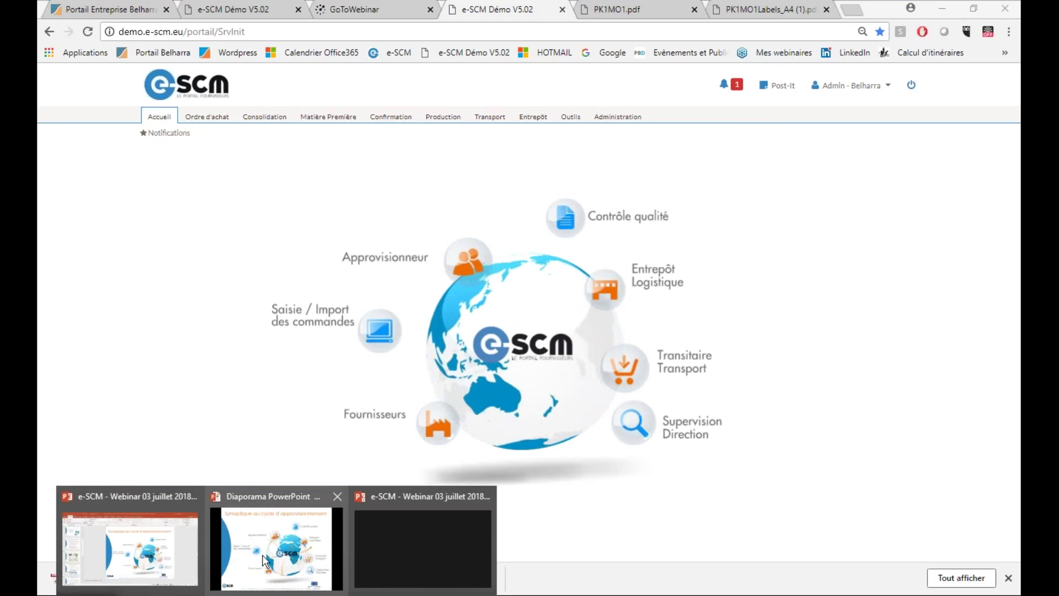
left_click(220, 554)
left_click(181, 226)
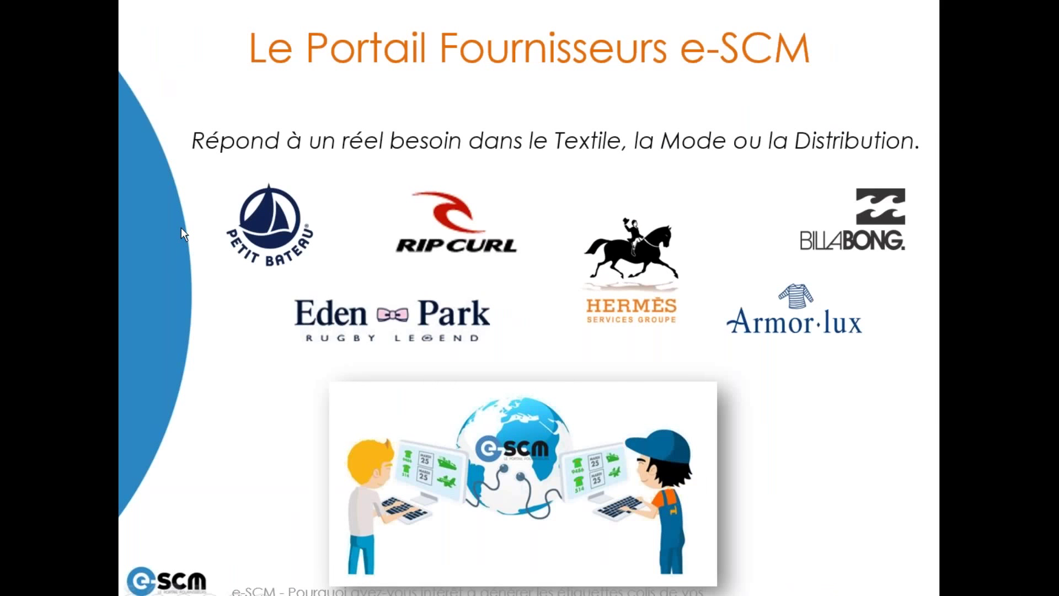